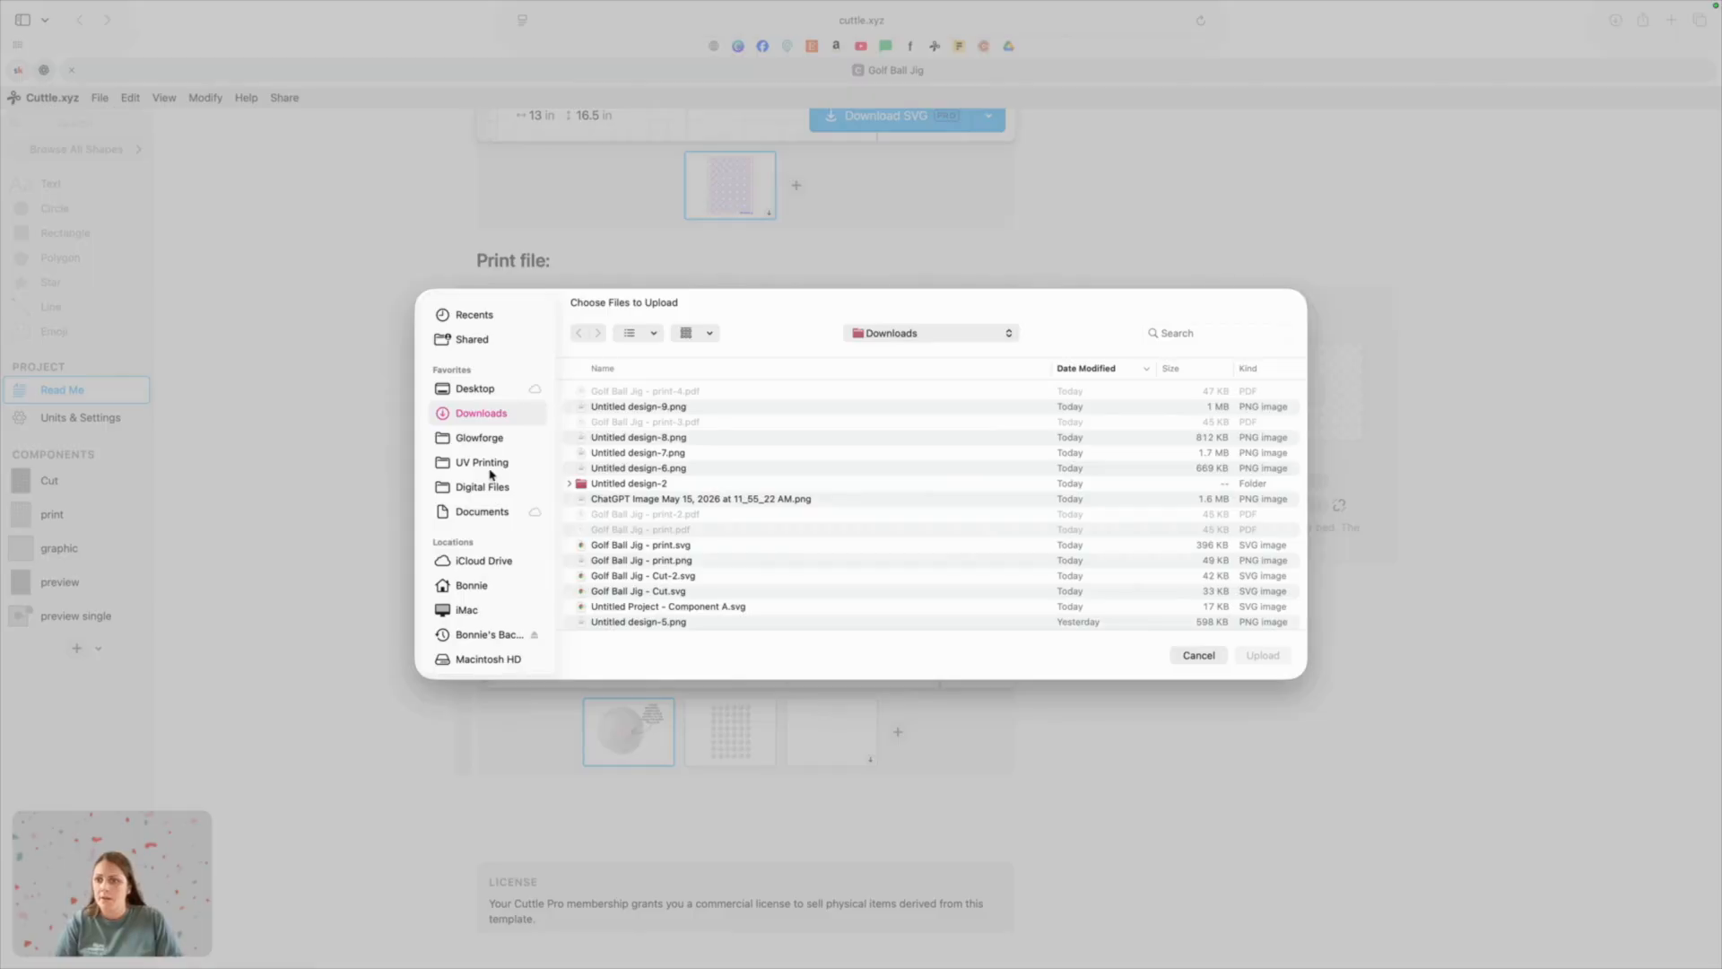
Step: Upload the round FA golf logo as the image for the print file
{"action": "double_click", "coordinate": [622, 397]}
{"action": "left_click", "coordinate": [615, 392]}
{"action": "left_click", "coordinate": [1266, 655]}
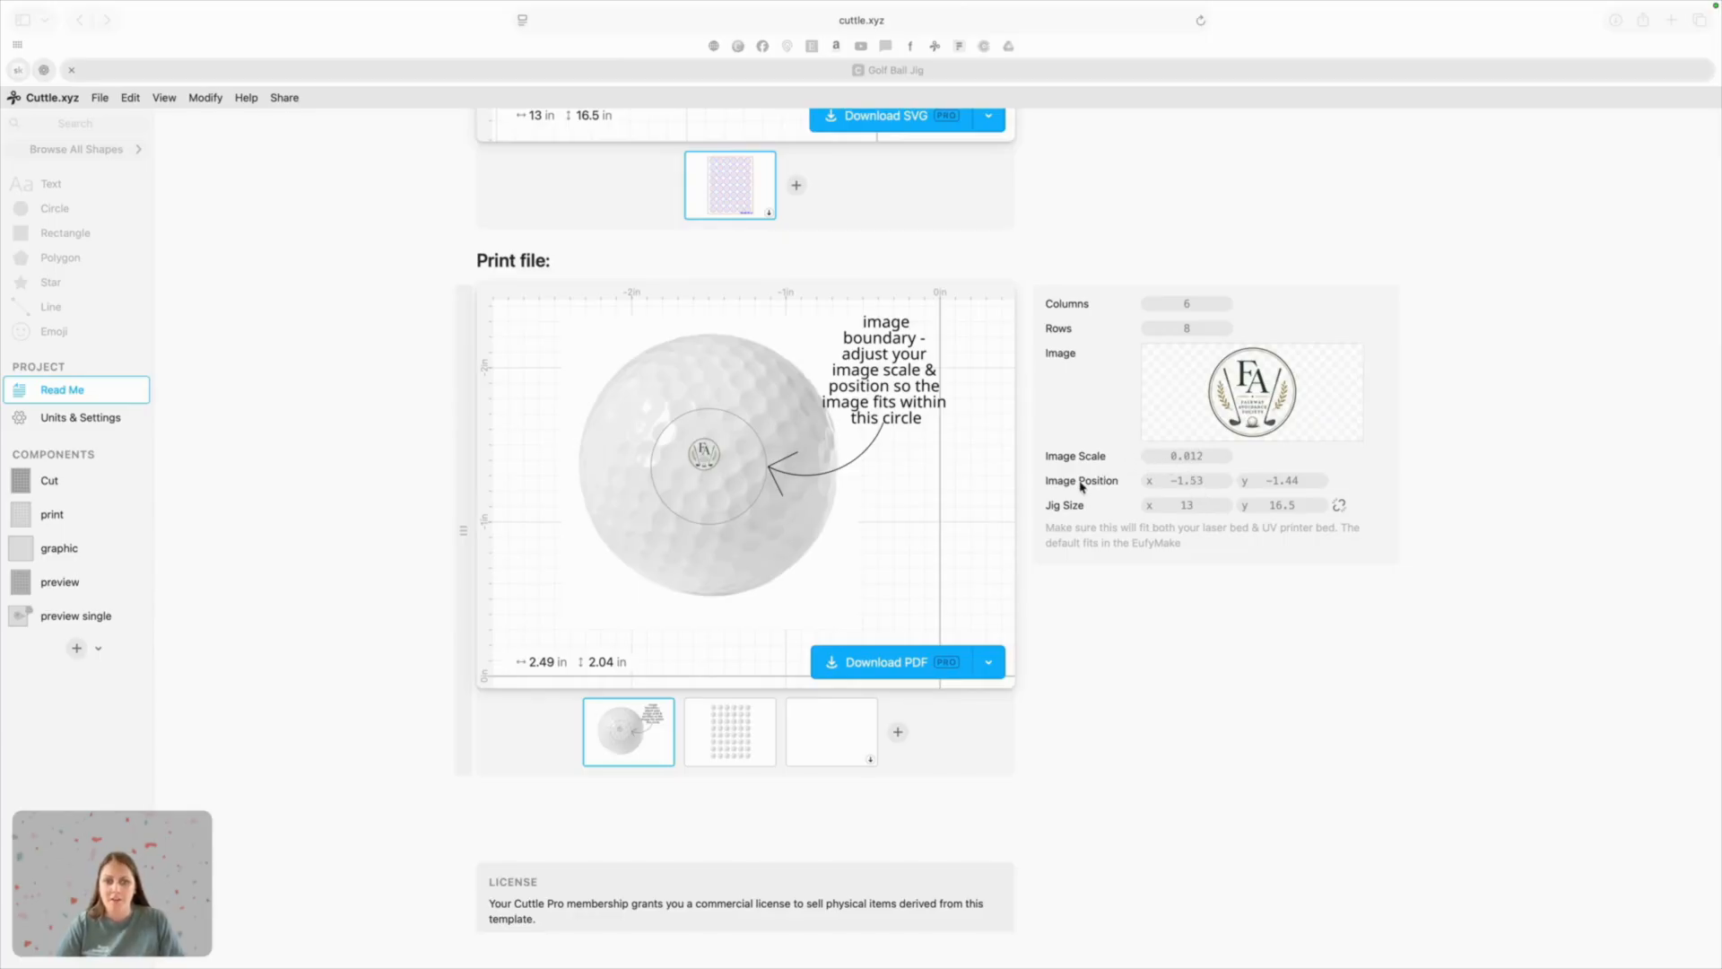
Step: Fit the logo inside the ball's boundary circle with image scale 0.042 and image position x -1.50, y -1.36
{"action": "left_click", "coordinate": [1188, 460]}
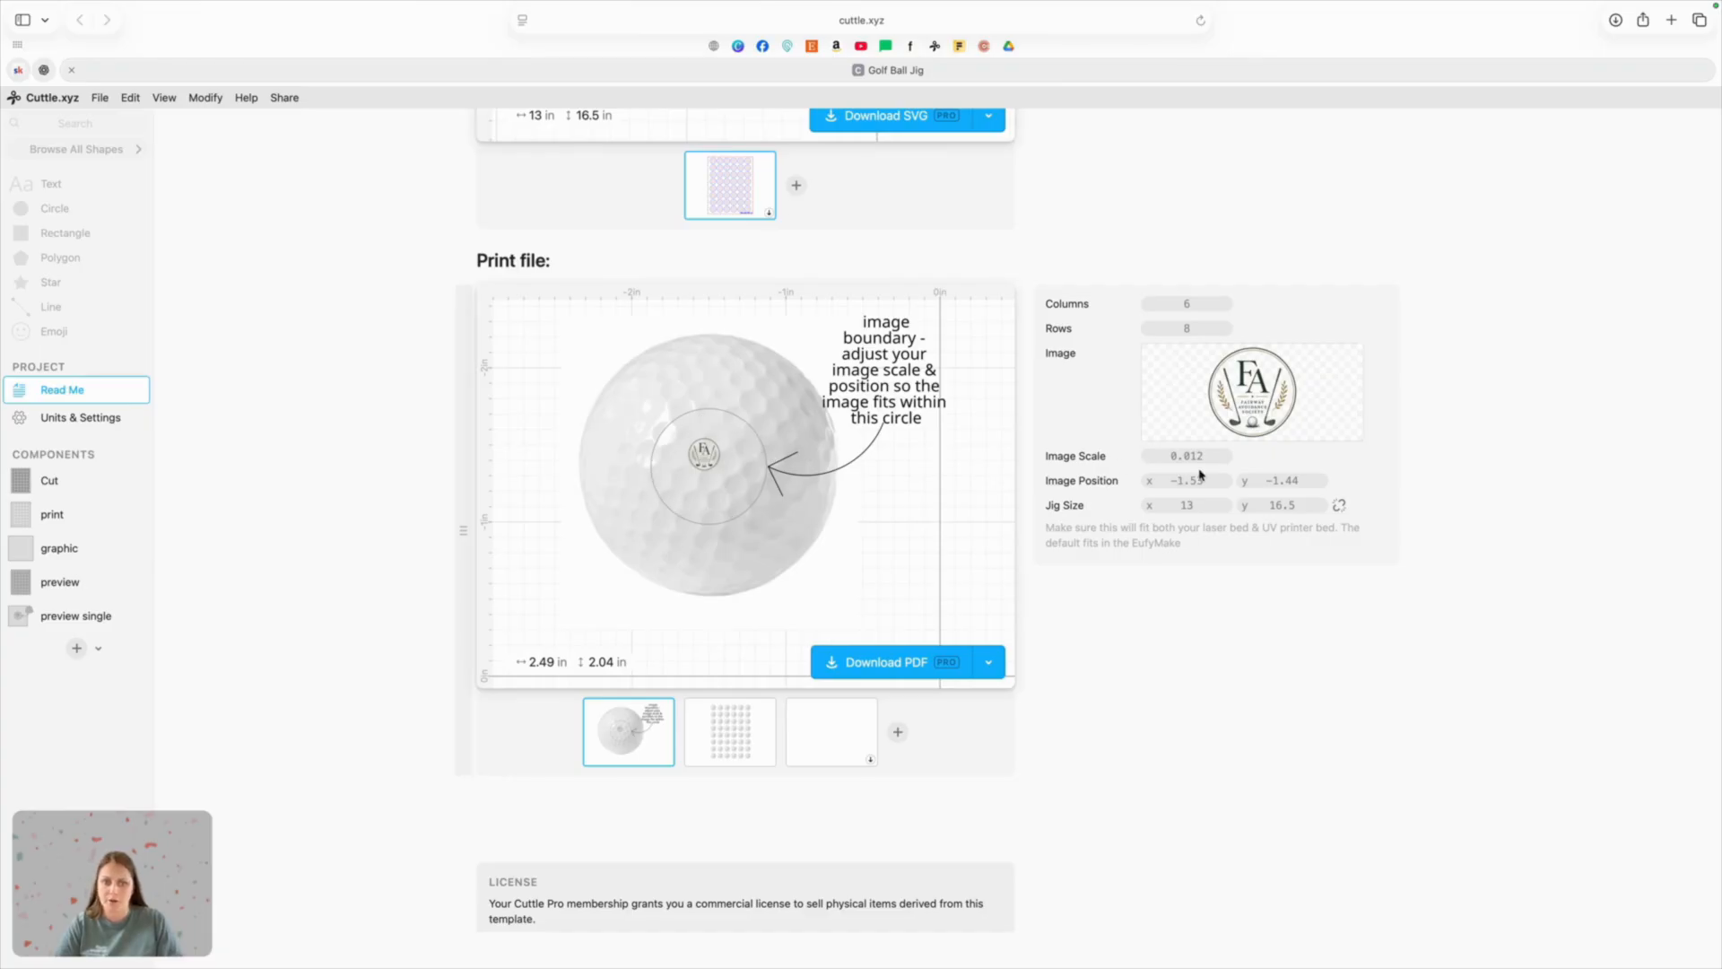
{"action": "left_click_drag", "start_coordinate": [1172, 458], "coordinate": [1204, 485]}
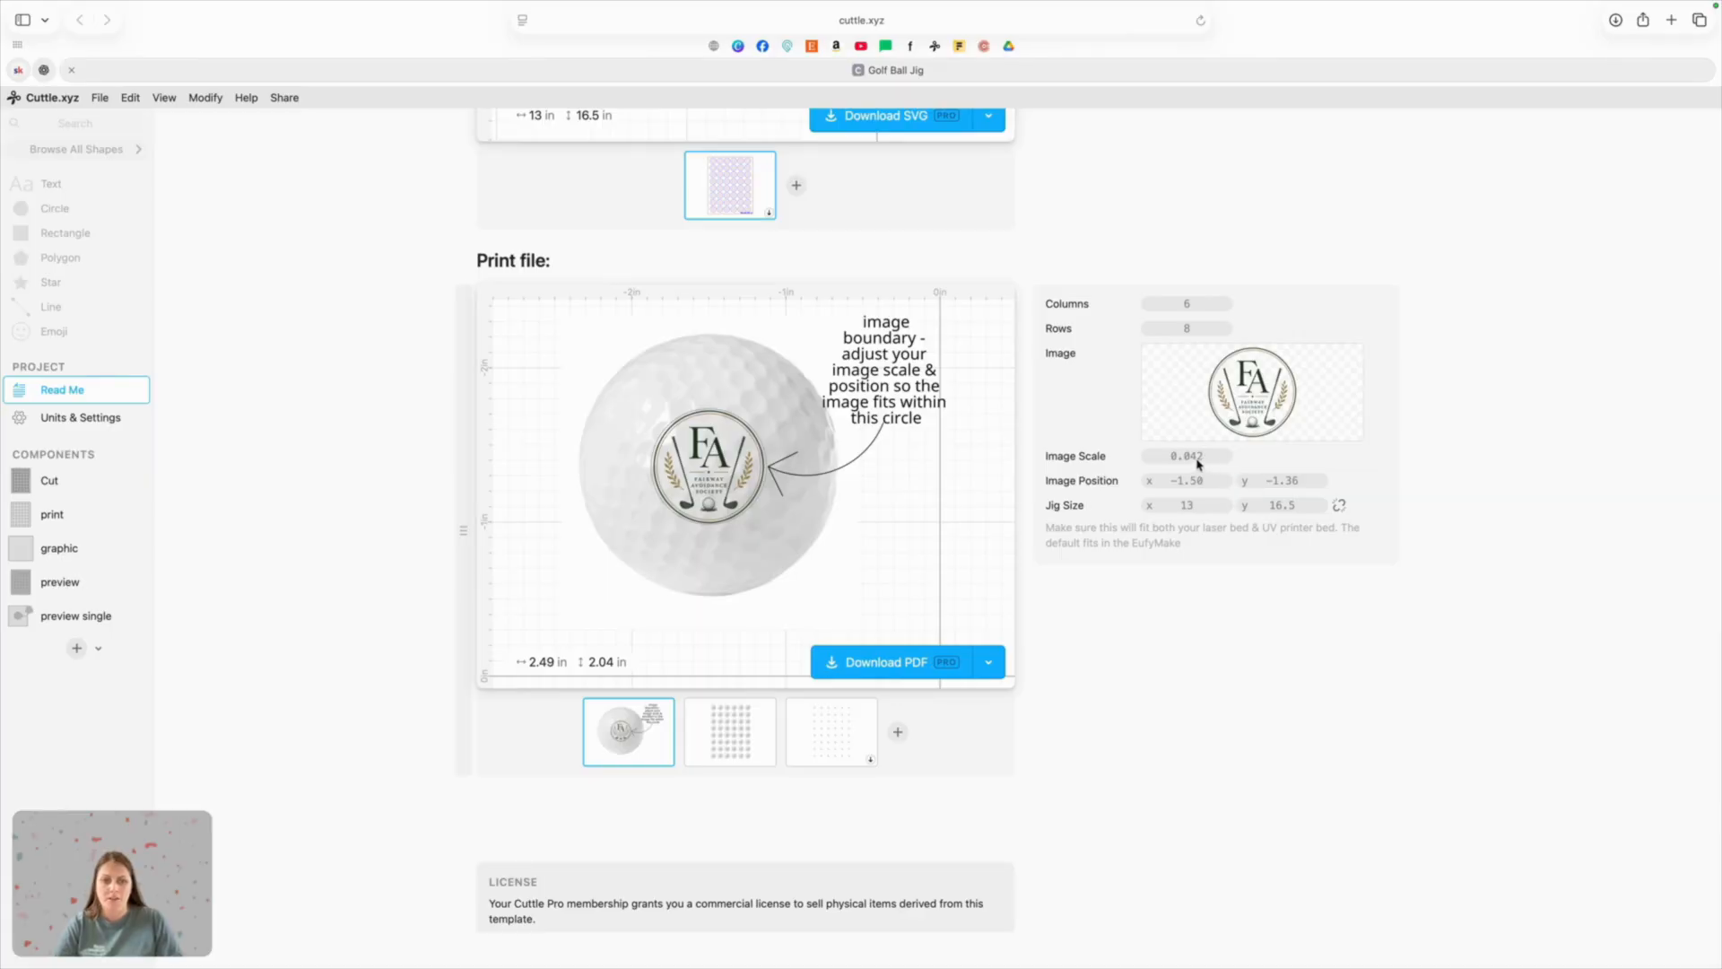
{"action": "mouse_move", "coordinate": [1198, 462]}
{"action": "left_mouse_down"}
{"action": "mouse_move", "coordinate": [1233, 465]}
{"action": "mouse_move", "coordinate": [1202, 466]}
{"action": "left_mouse_up"}
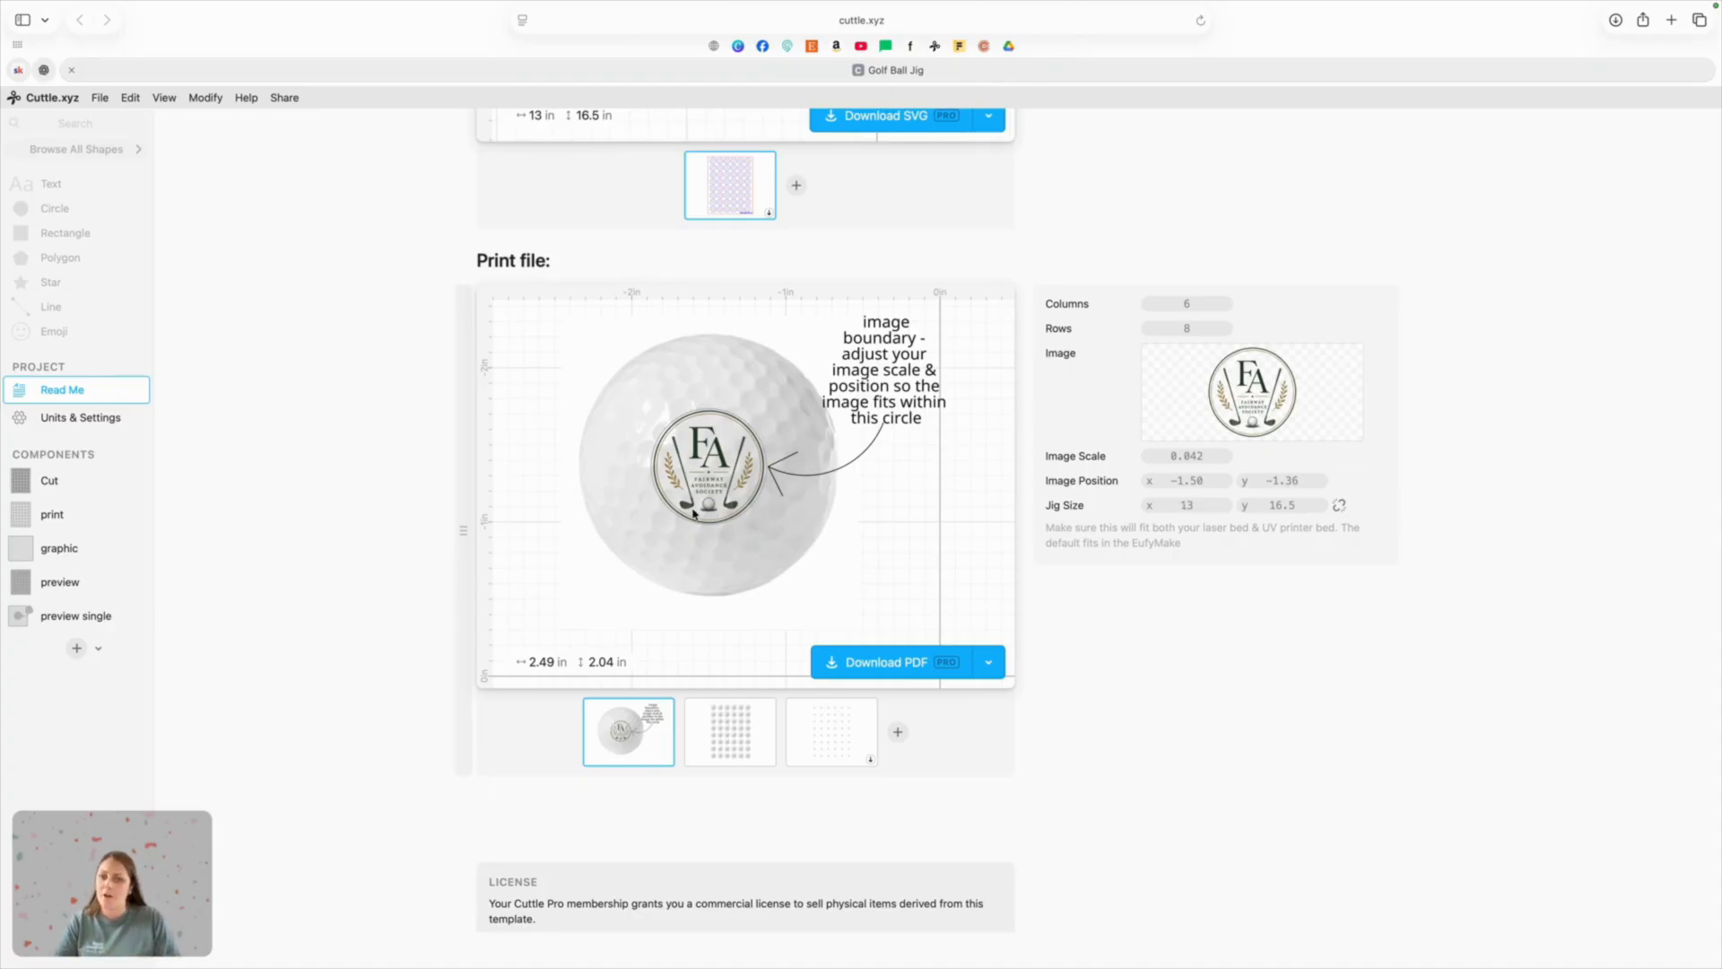
Step: View the print file as the full grid of golf balls, ending on the artwork-only layout
{"action": "left_click", "coordinate": [722, 723]}
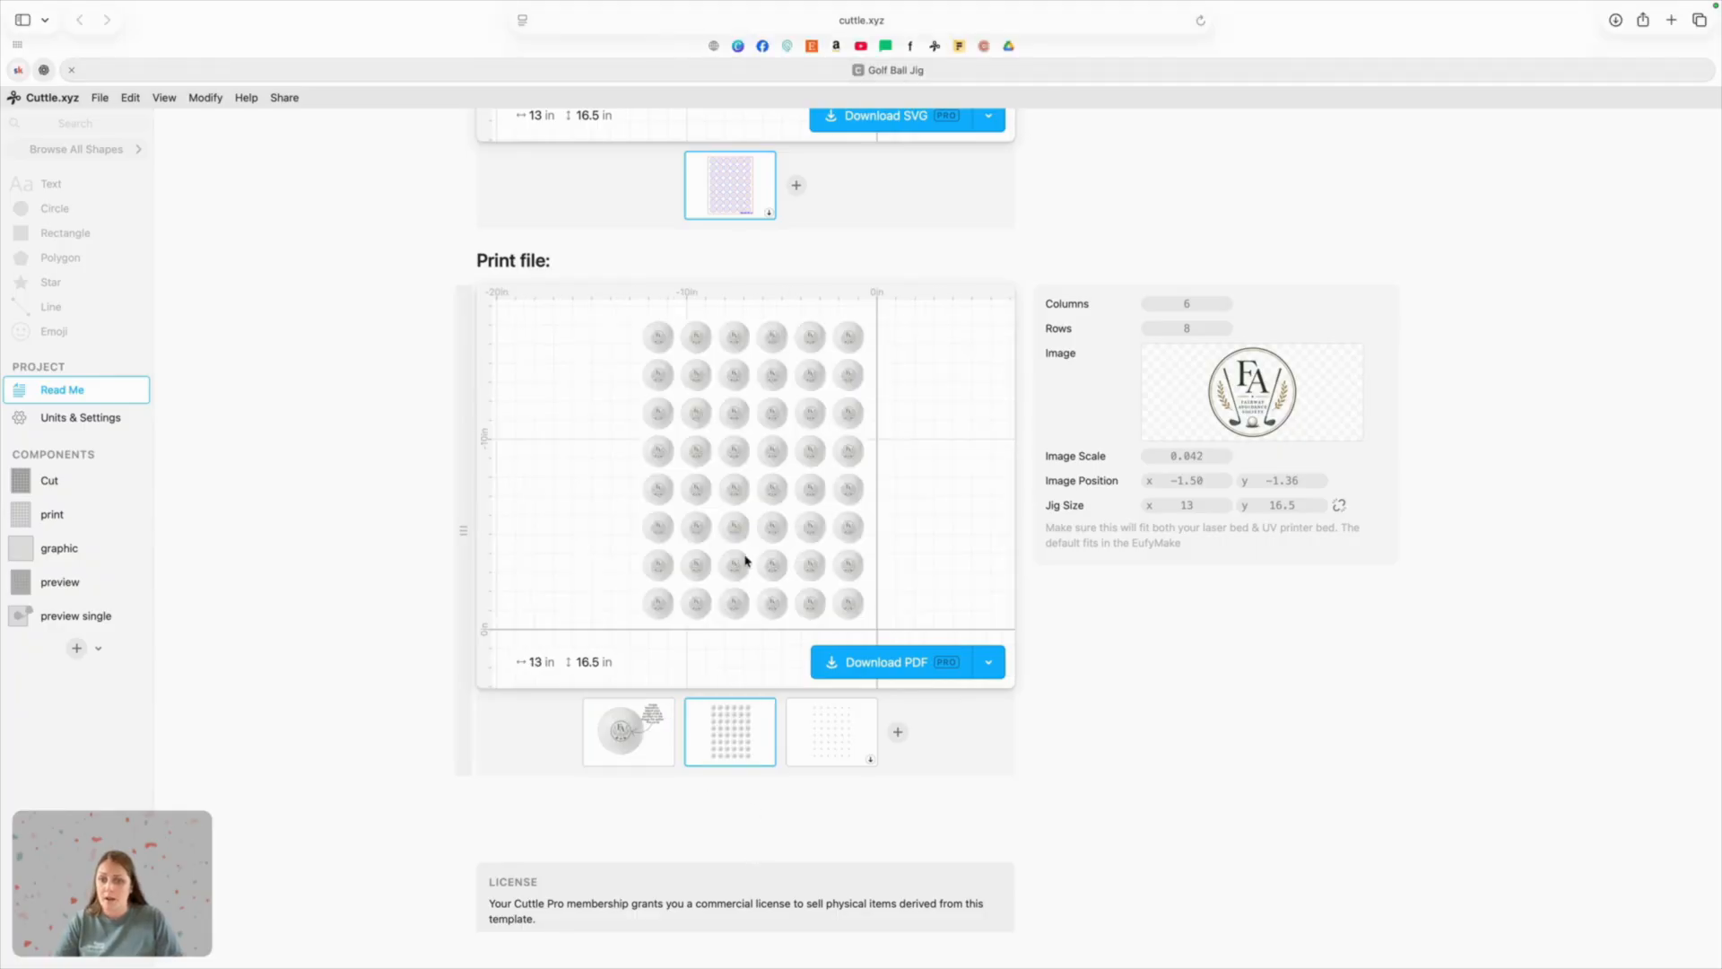
{"action": "left_click", "coordinate": [817, 733]}
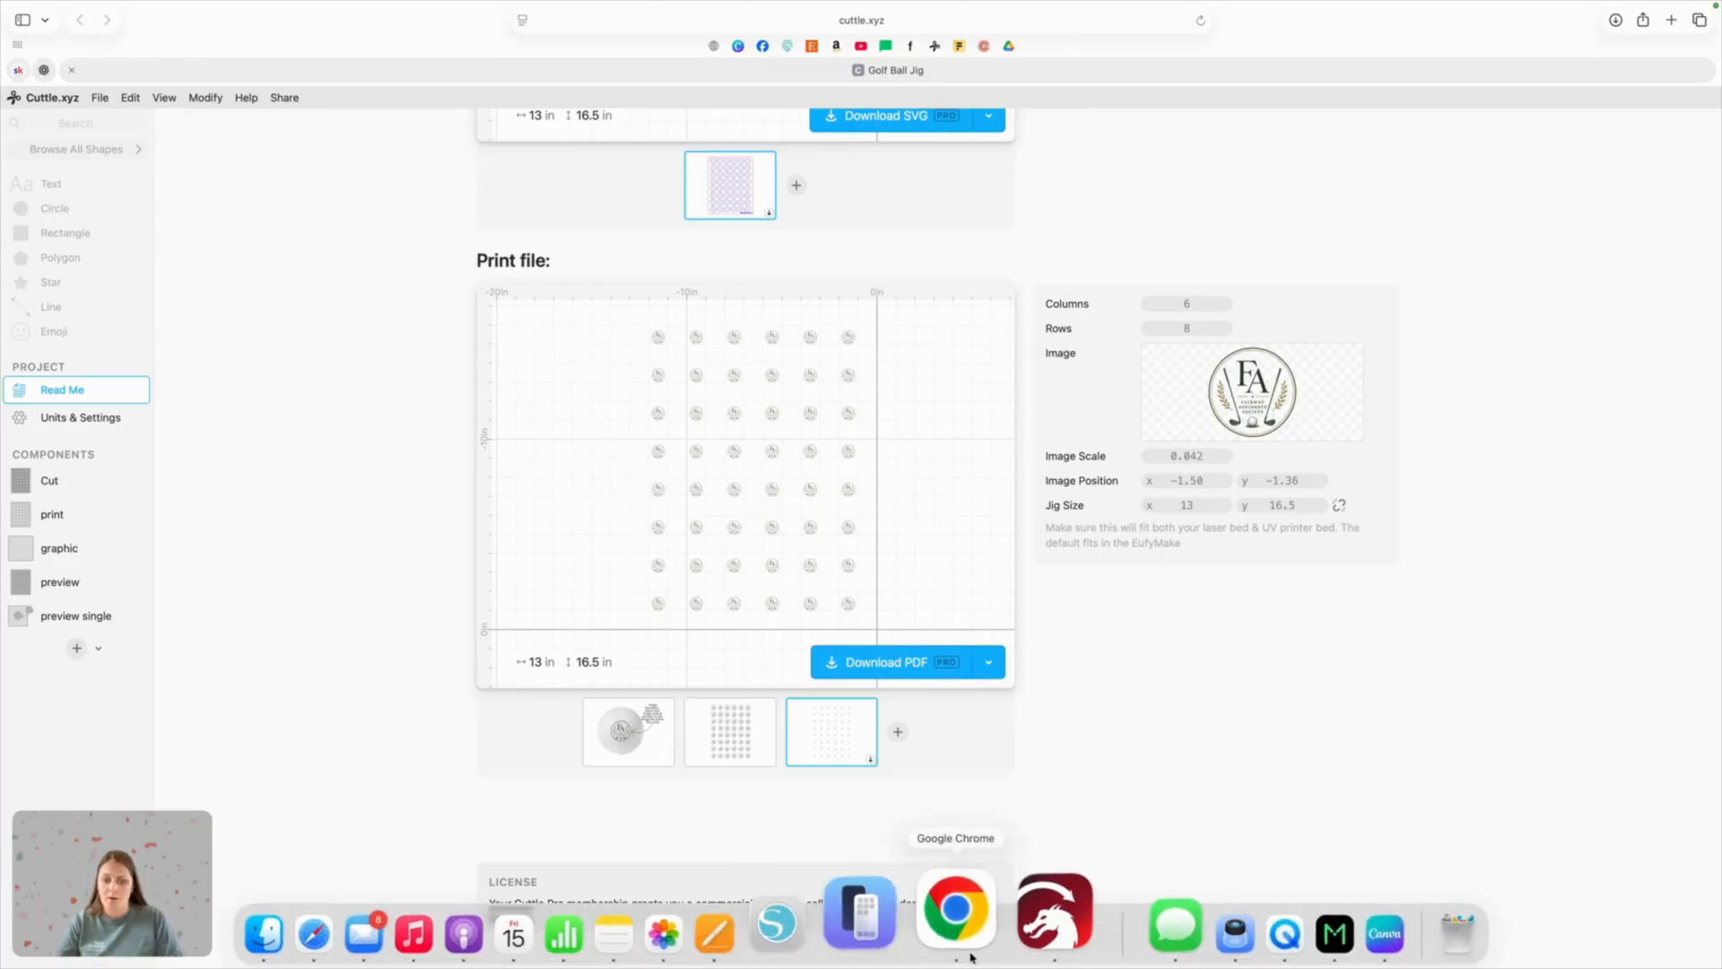
Step: Switch to eufyMake Studio and set the print bed to Standard Flatbed with Zero Point print alignment
{"action": "left_click", "coordinate": [1236, 920]}
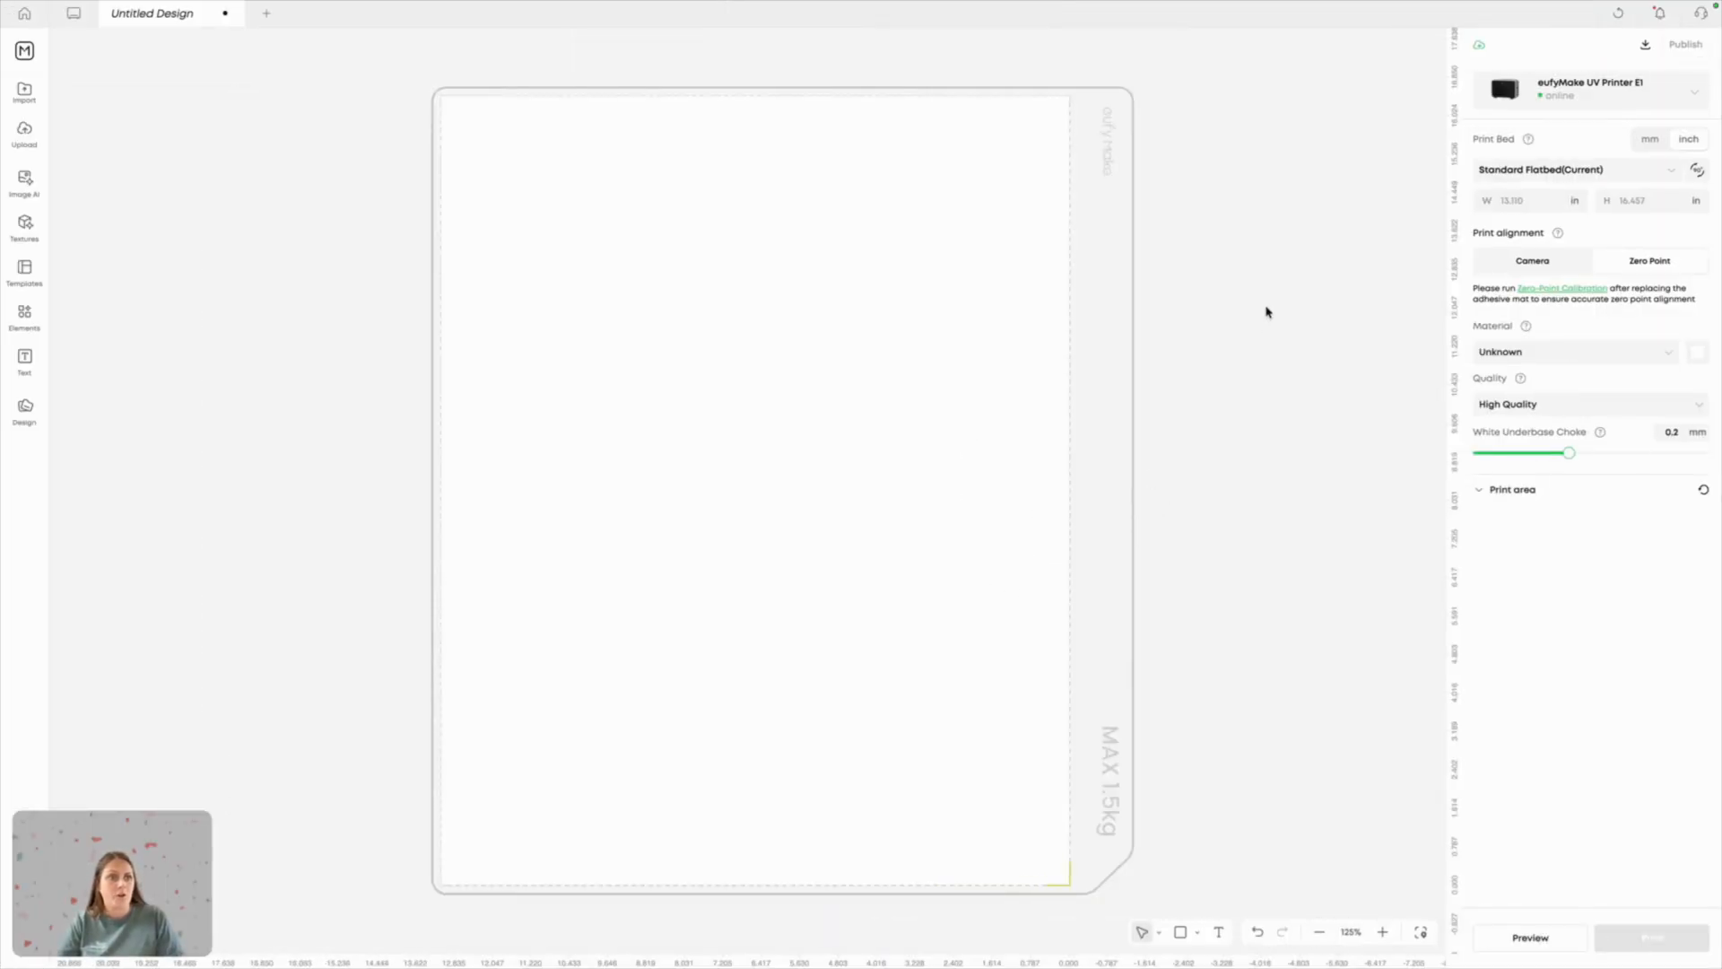
{"action": "left_click", "coordinate": [1511, 175]}
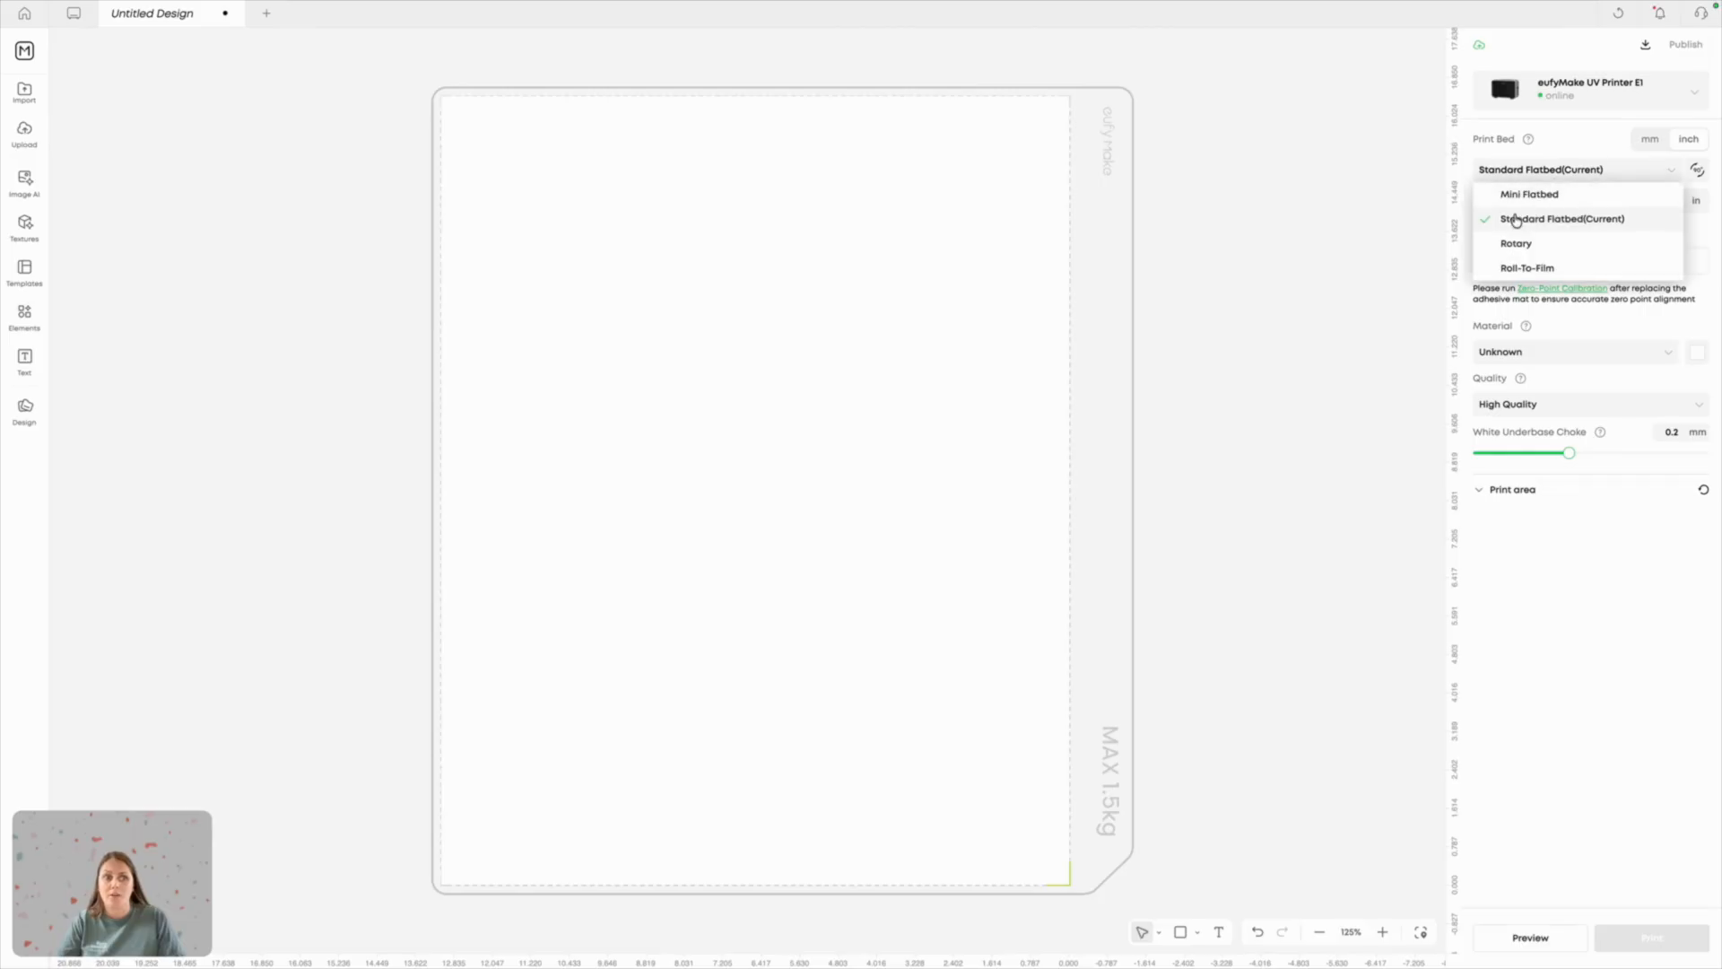
{"action": "left_click", "coordinate": [1604, 226]}
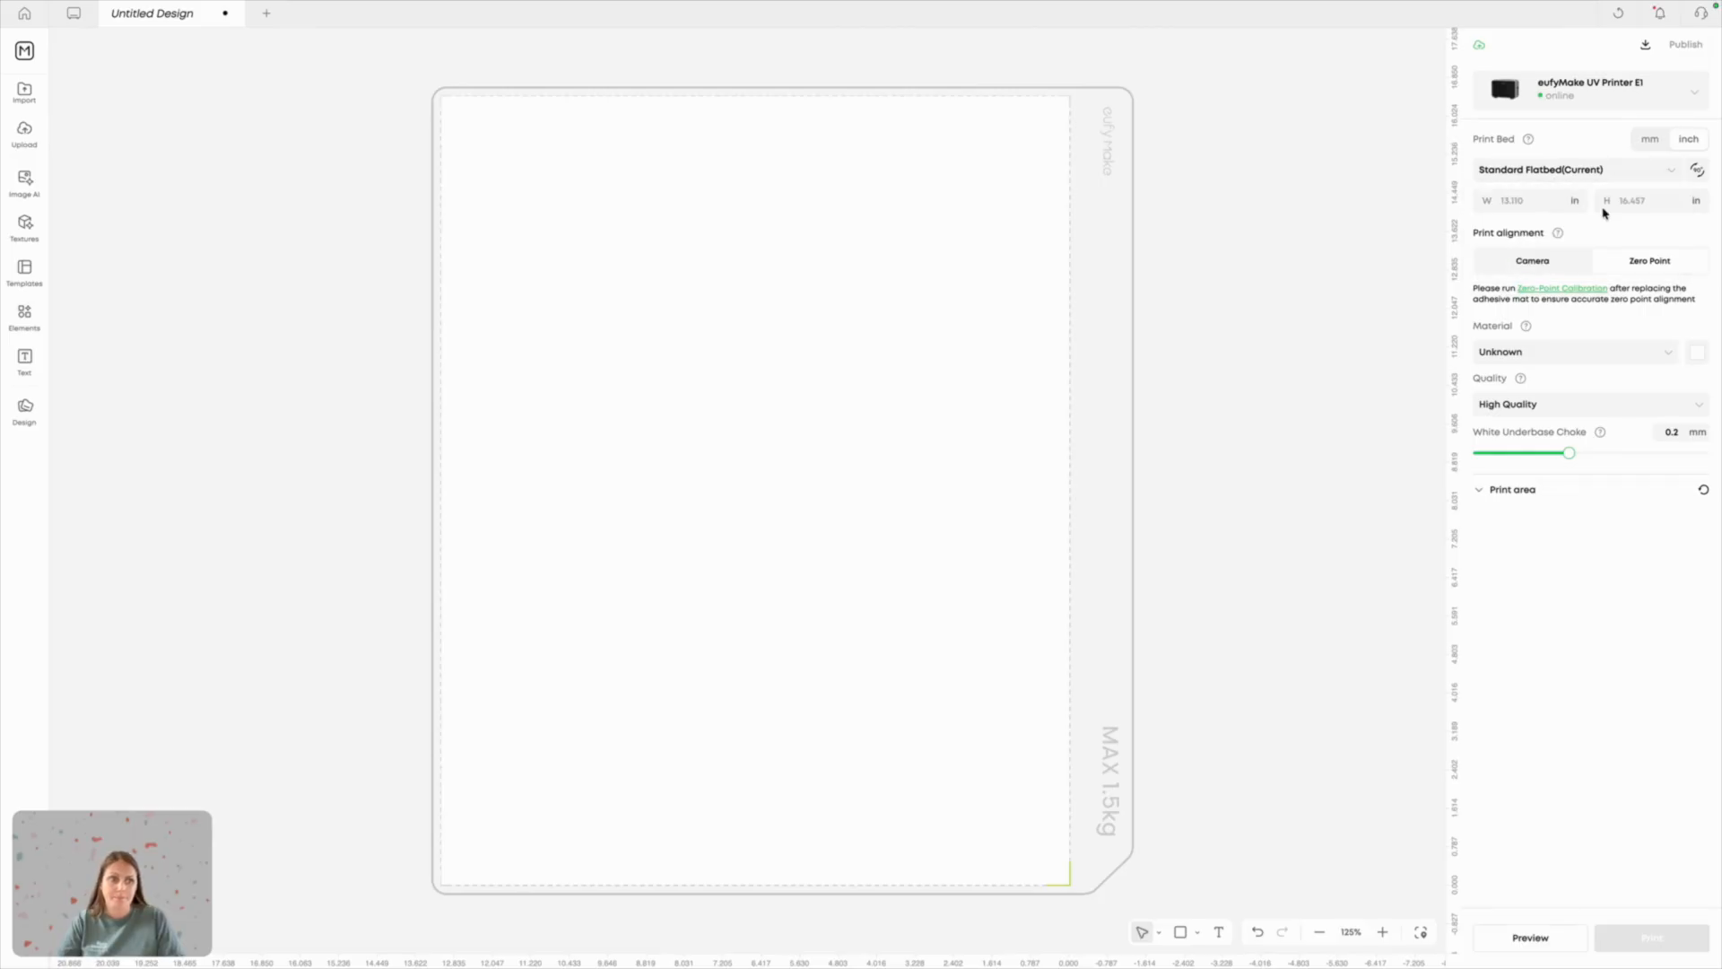
{"action": "left_click", "coordinate": [1516, 270]}
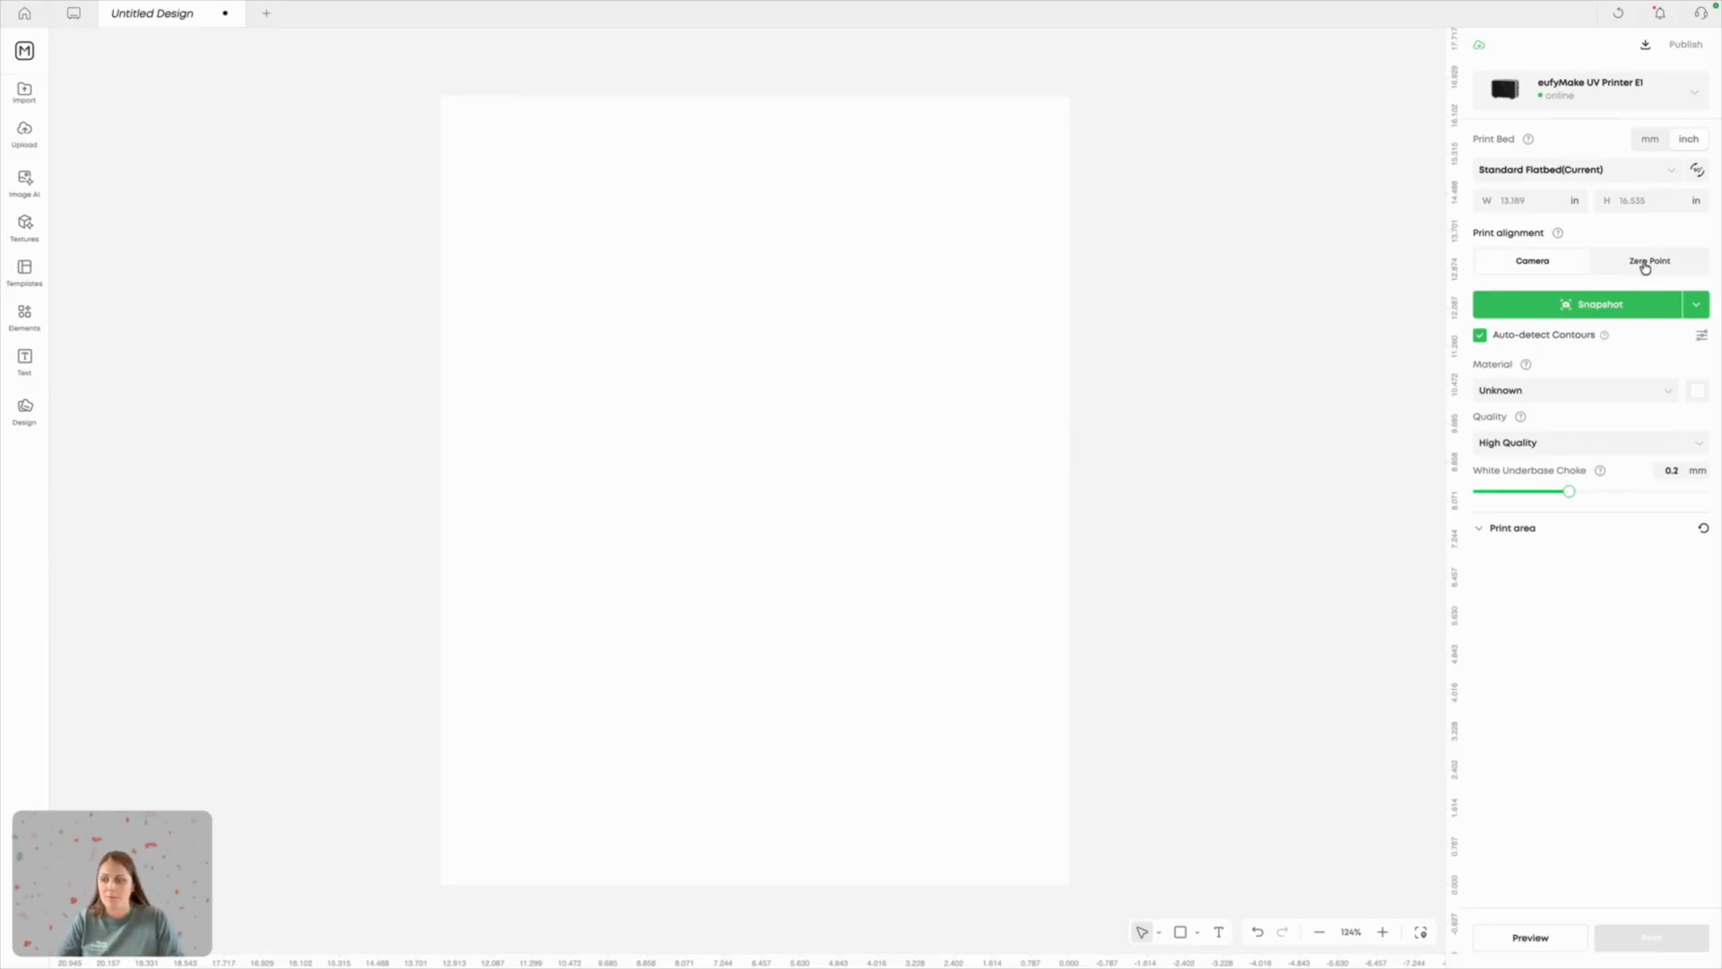
{"action": "left_click", "coordinate": [1645, 266]}
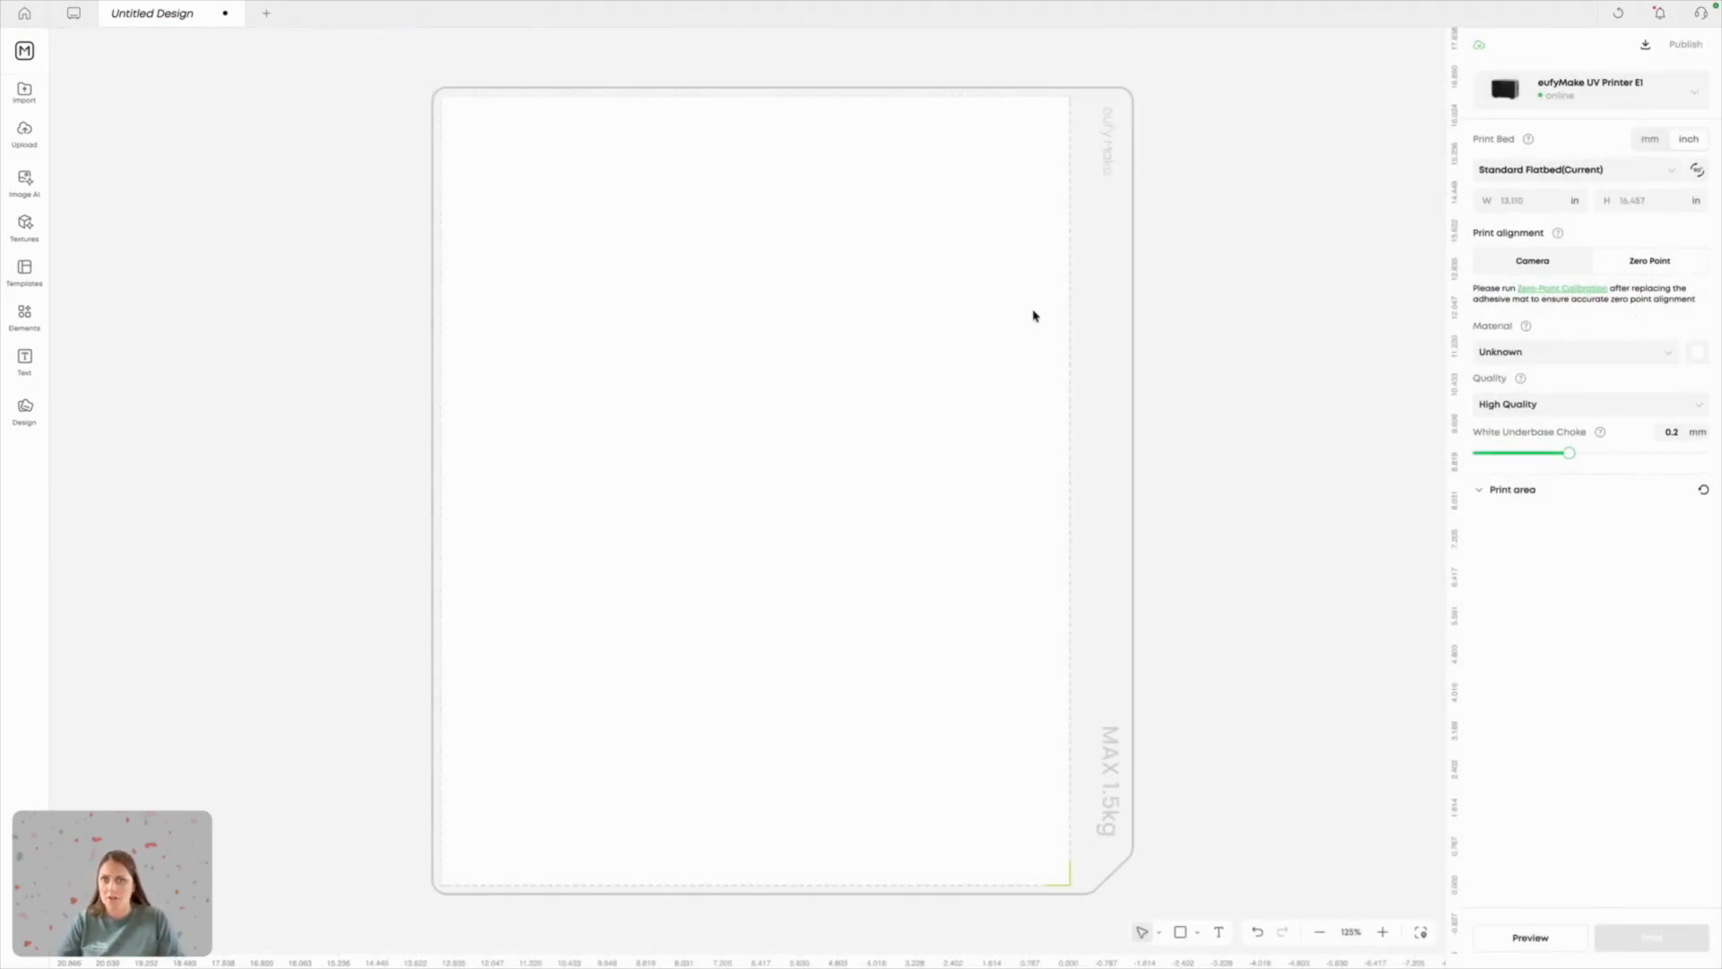
{"action": "left_click", "coordinate": [1529, 260]}
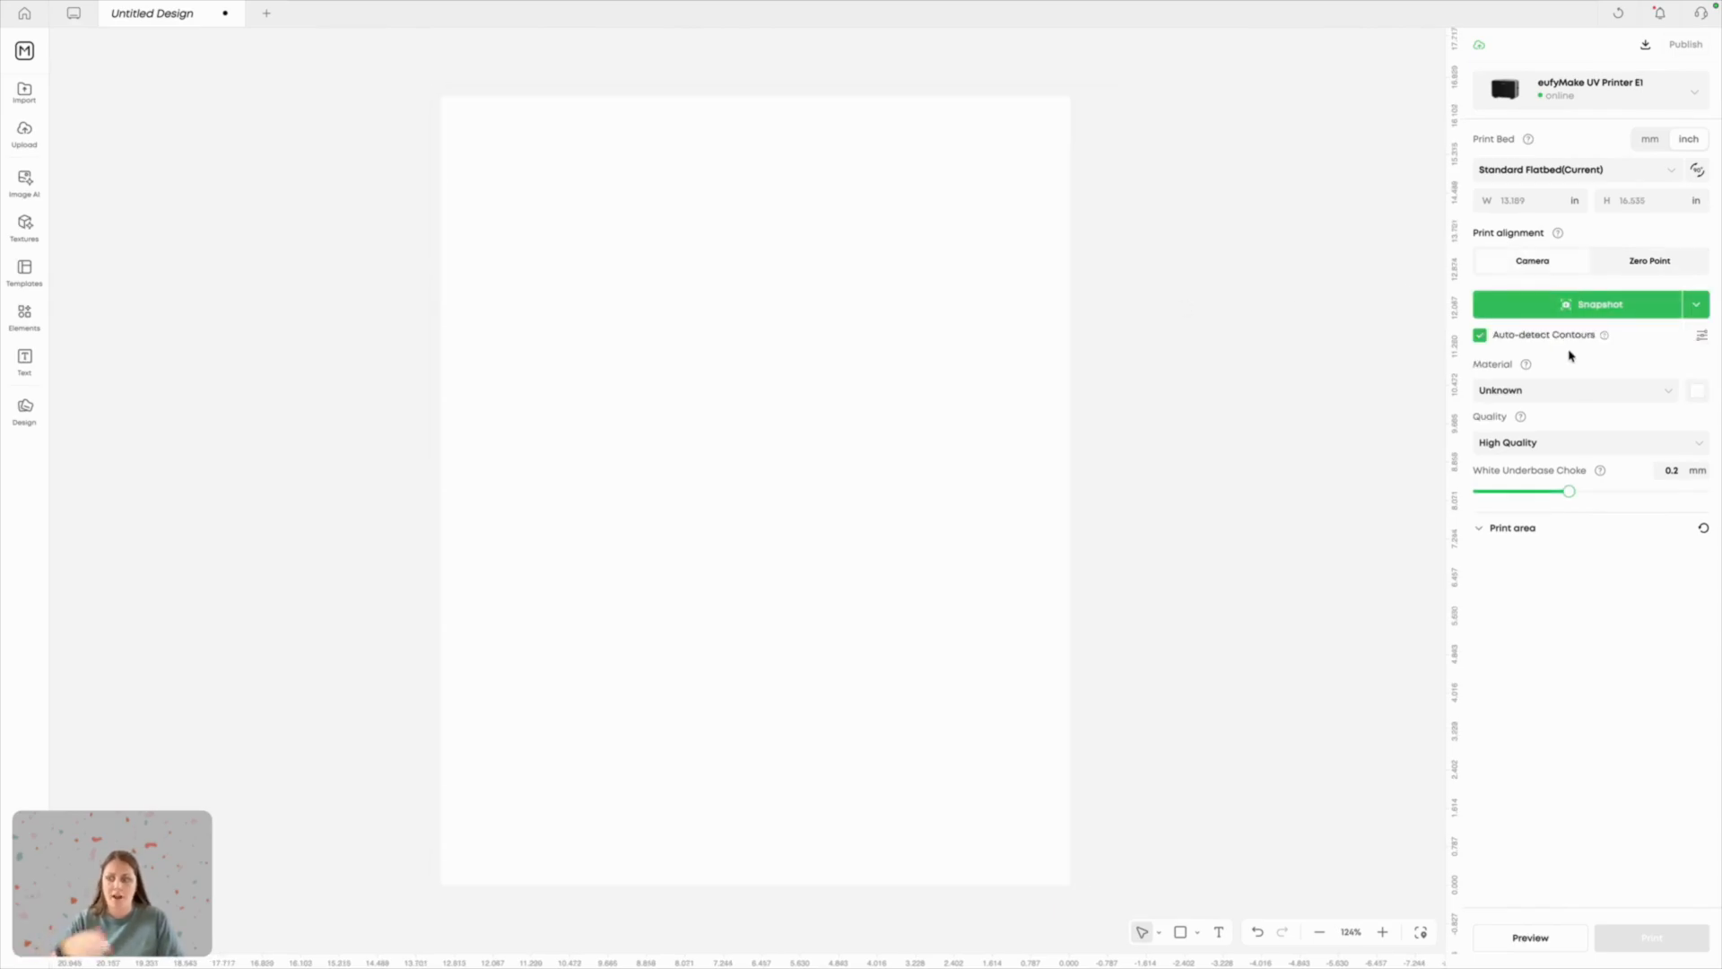
{"action": "left_click", "coordinate": [1652, 263]}
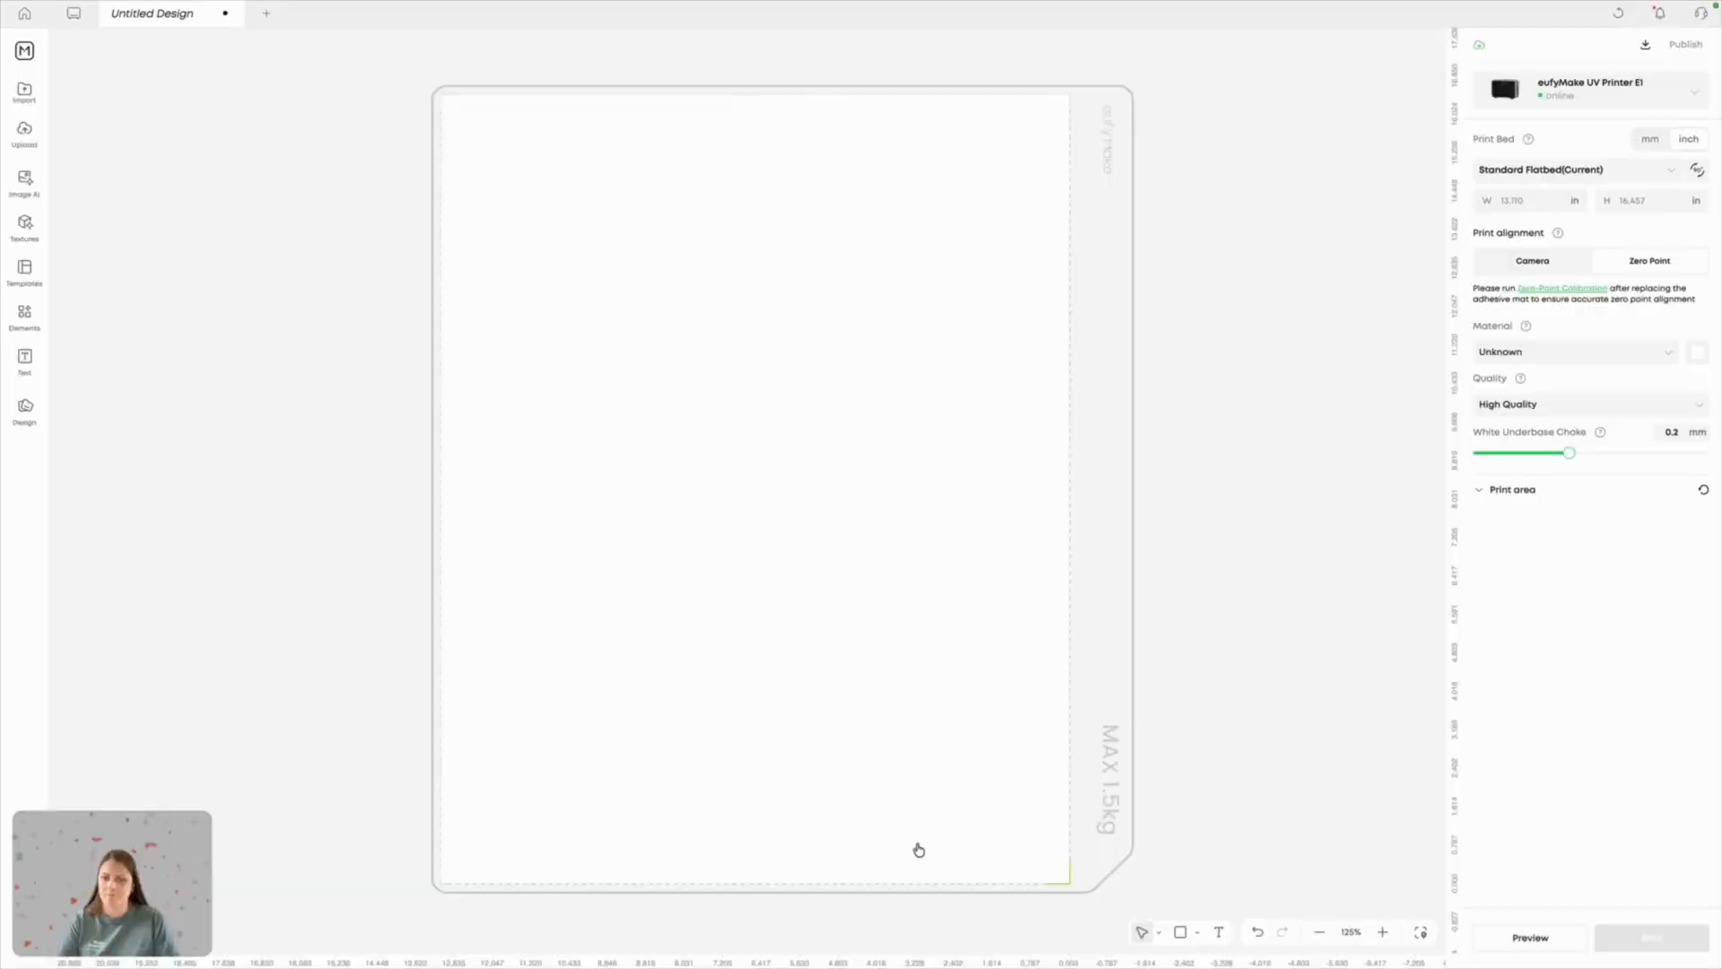
Step: Import Golf Ball Jig - print-5.pdf from Downloads and align it to the print bed's right edge
{"action": "left_click", "coordinate": [24, 93]}
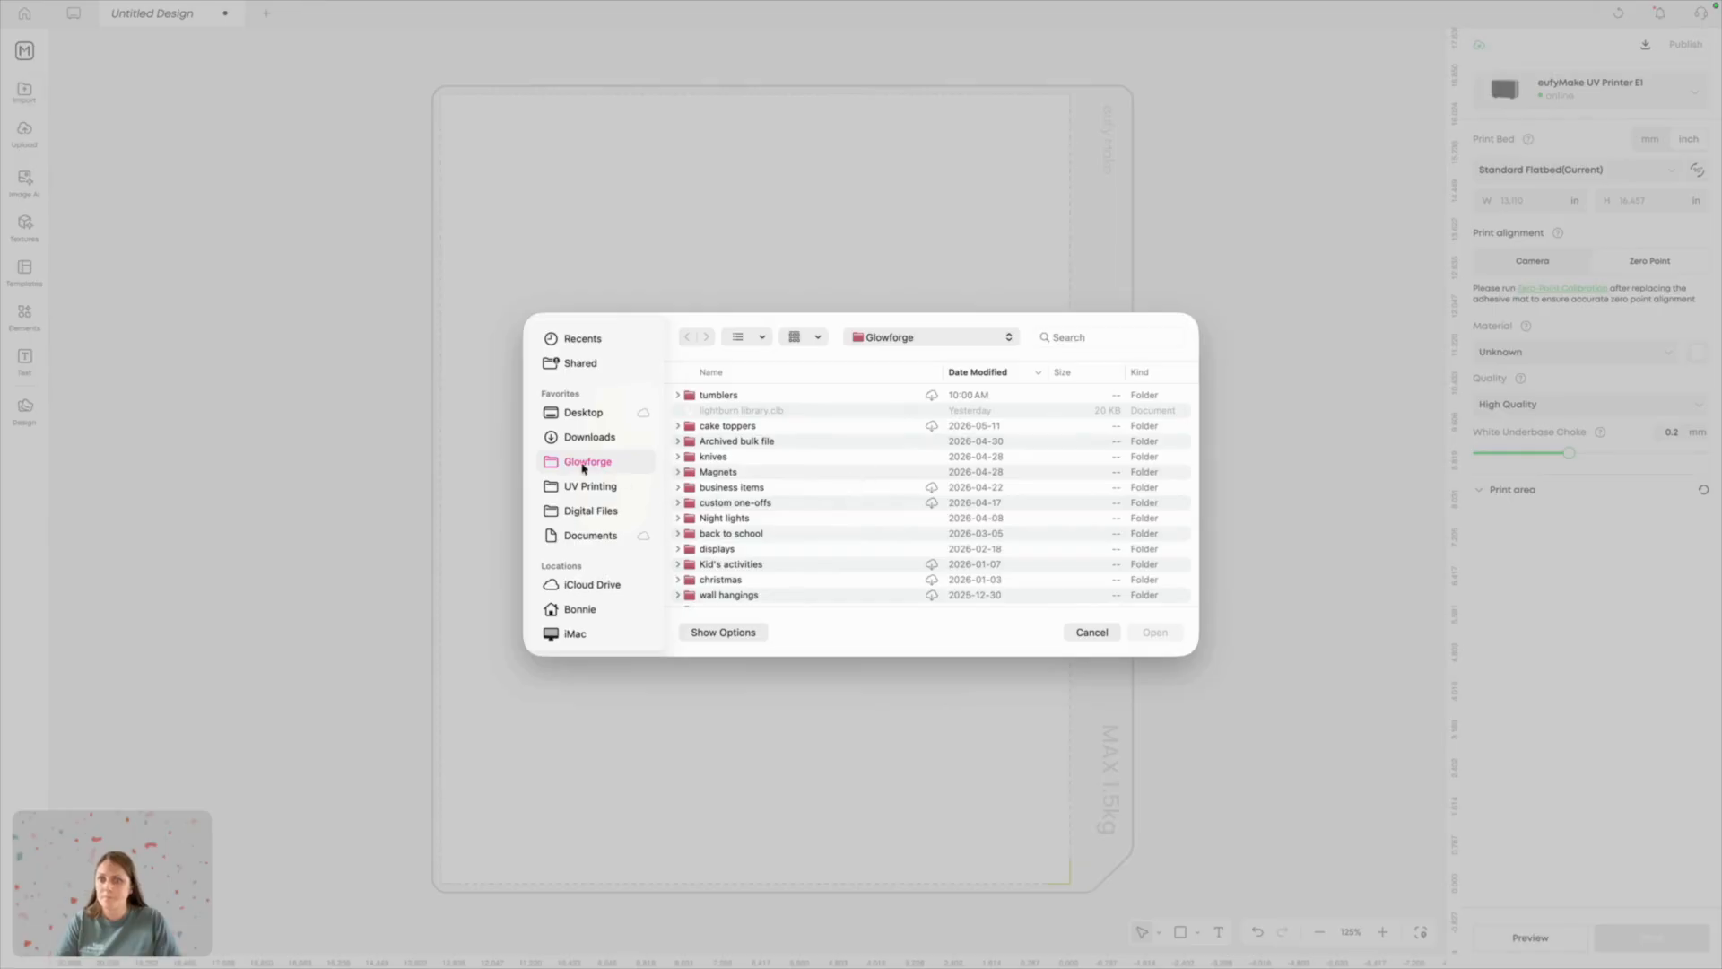
{"action": "left_click", "coordinate": [639, 437]}
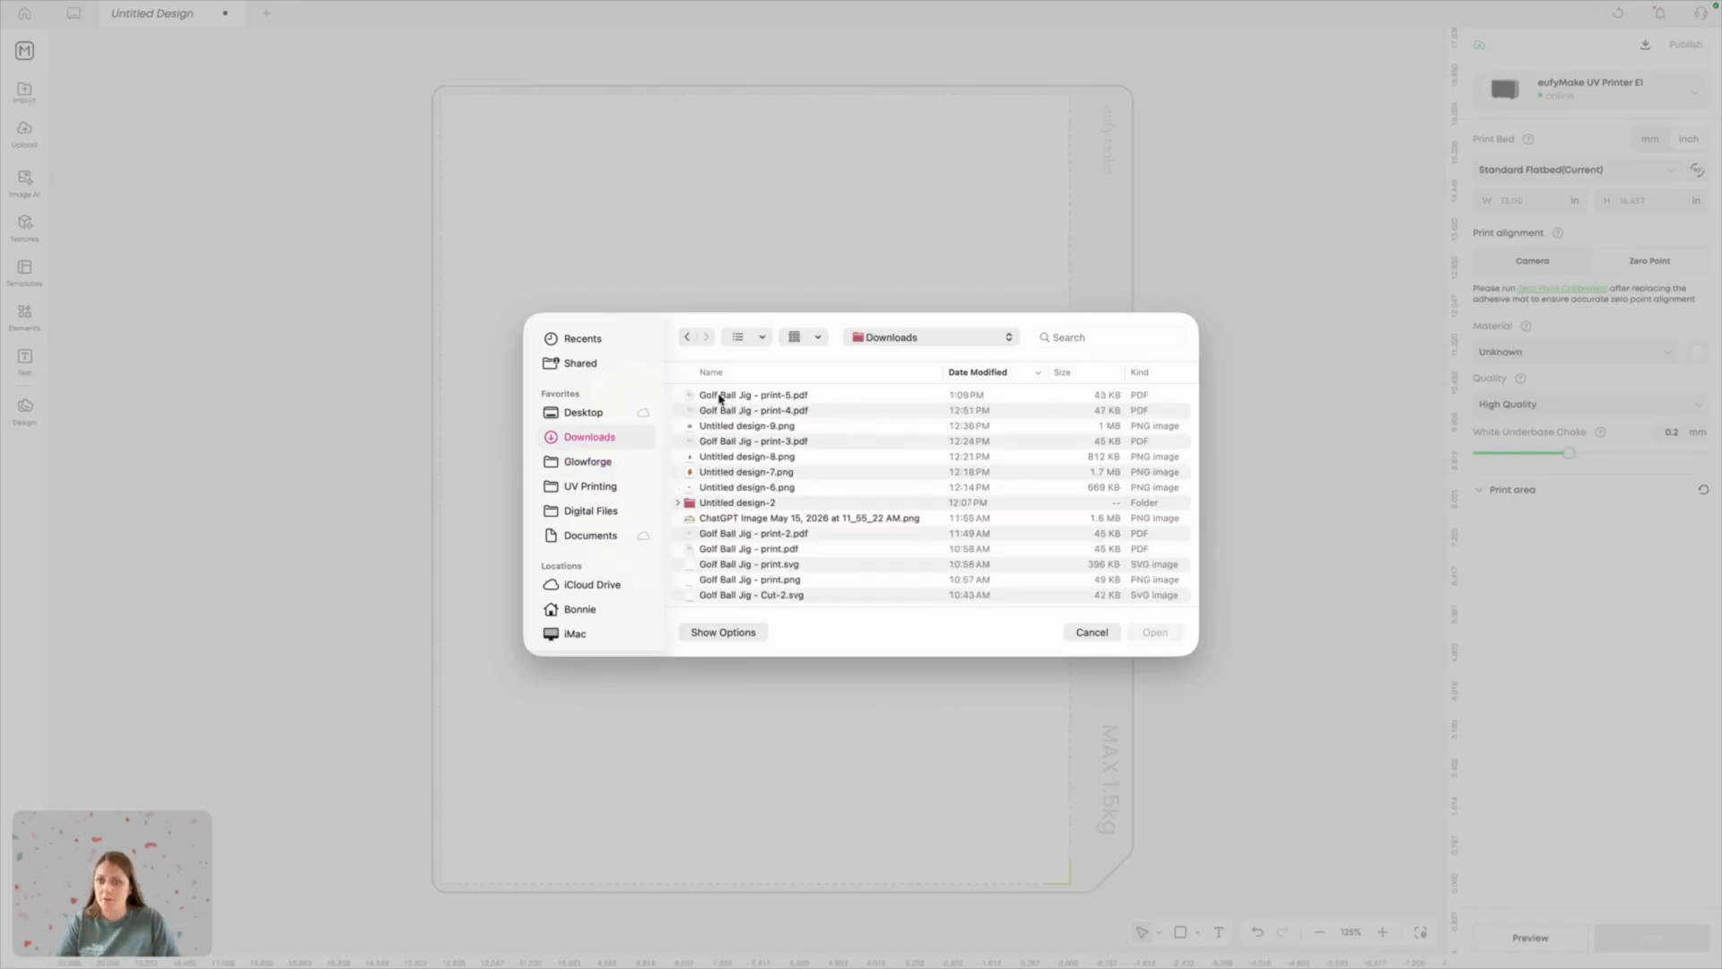
{"action": "left_click", "coordinate": [717, 395]}
{"action": "left_click", "coordinate": [1160, 633]}
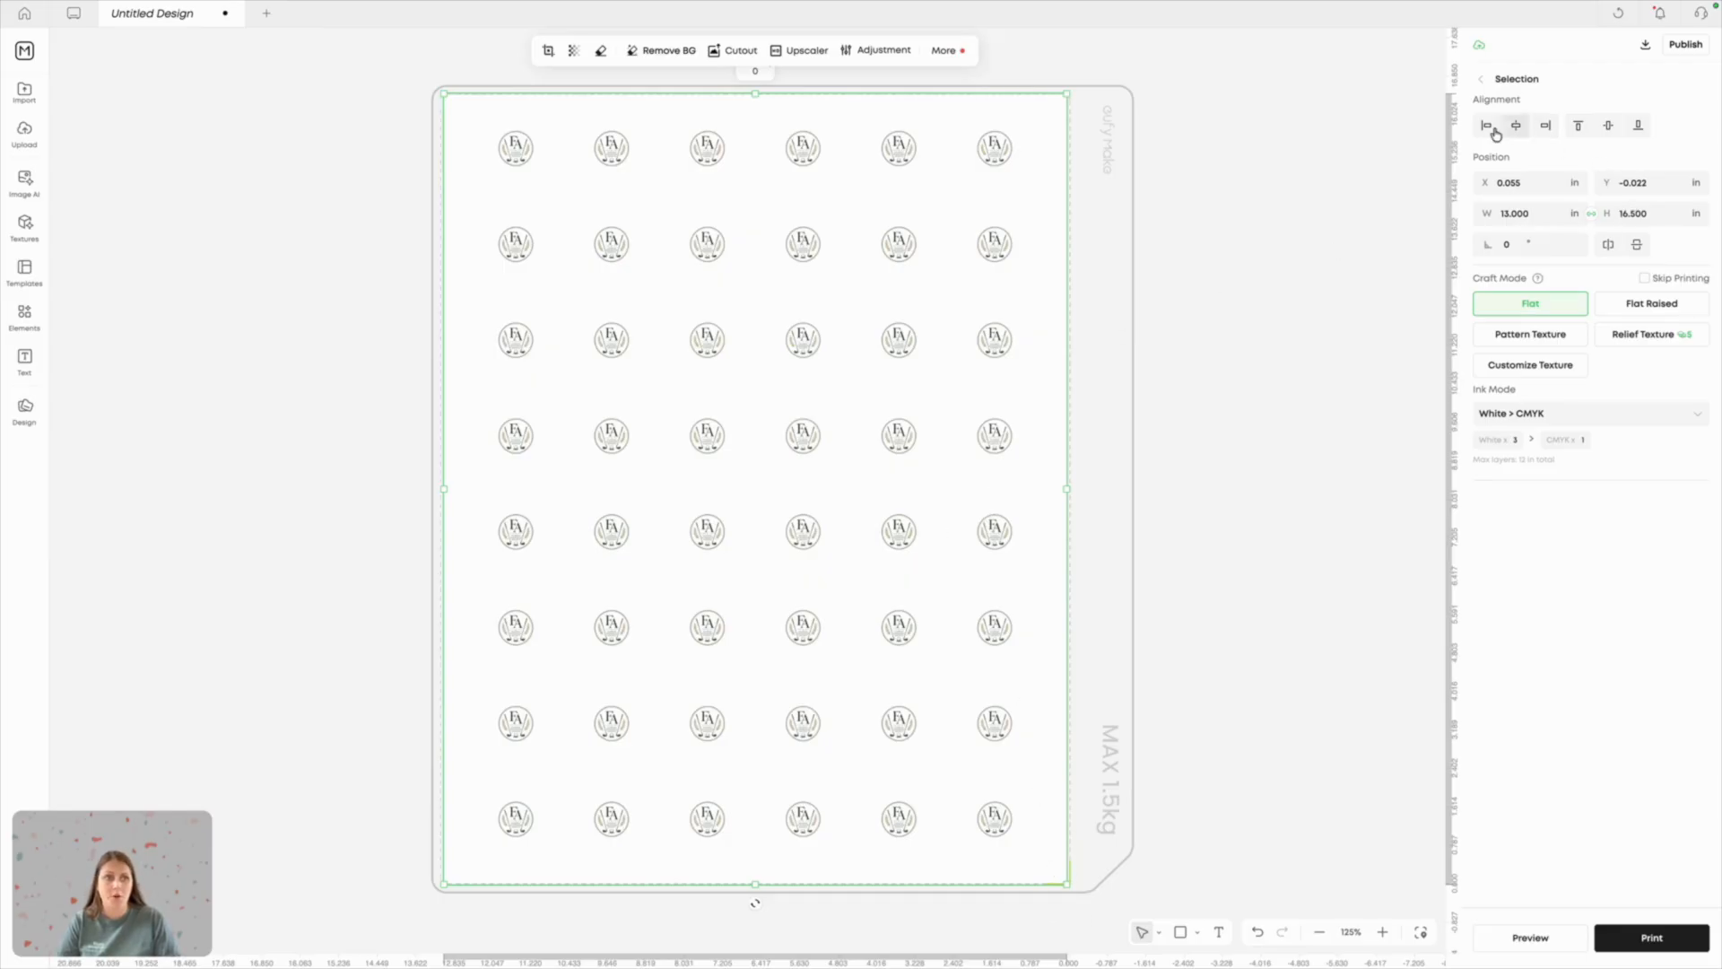
{"action": "left_click", "coordinate": [1547, 128]}
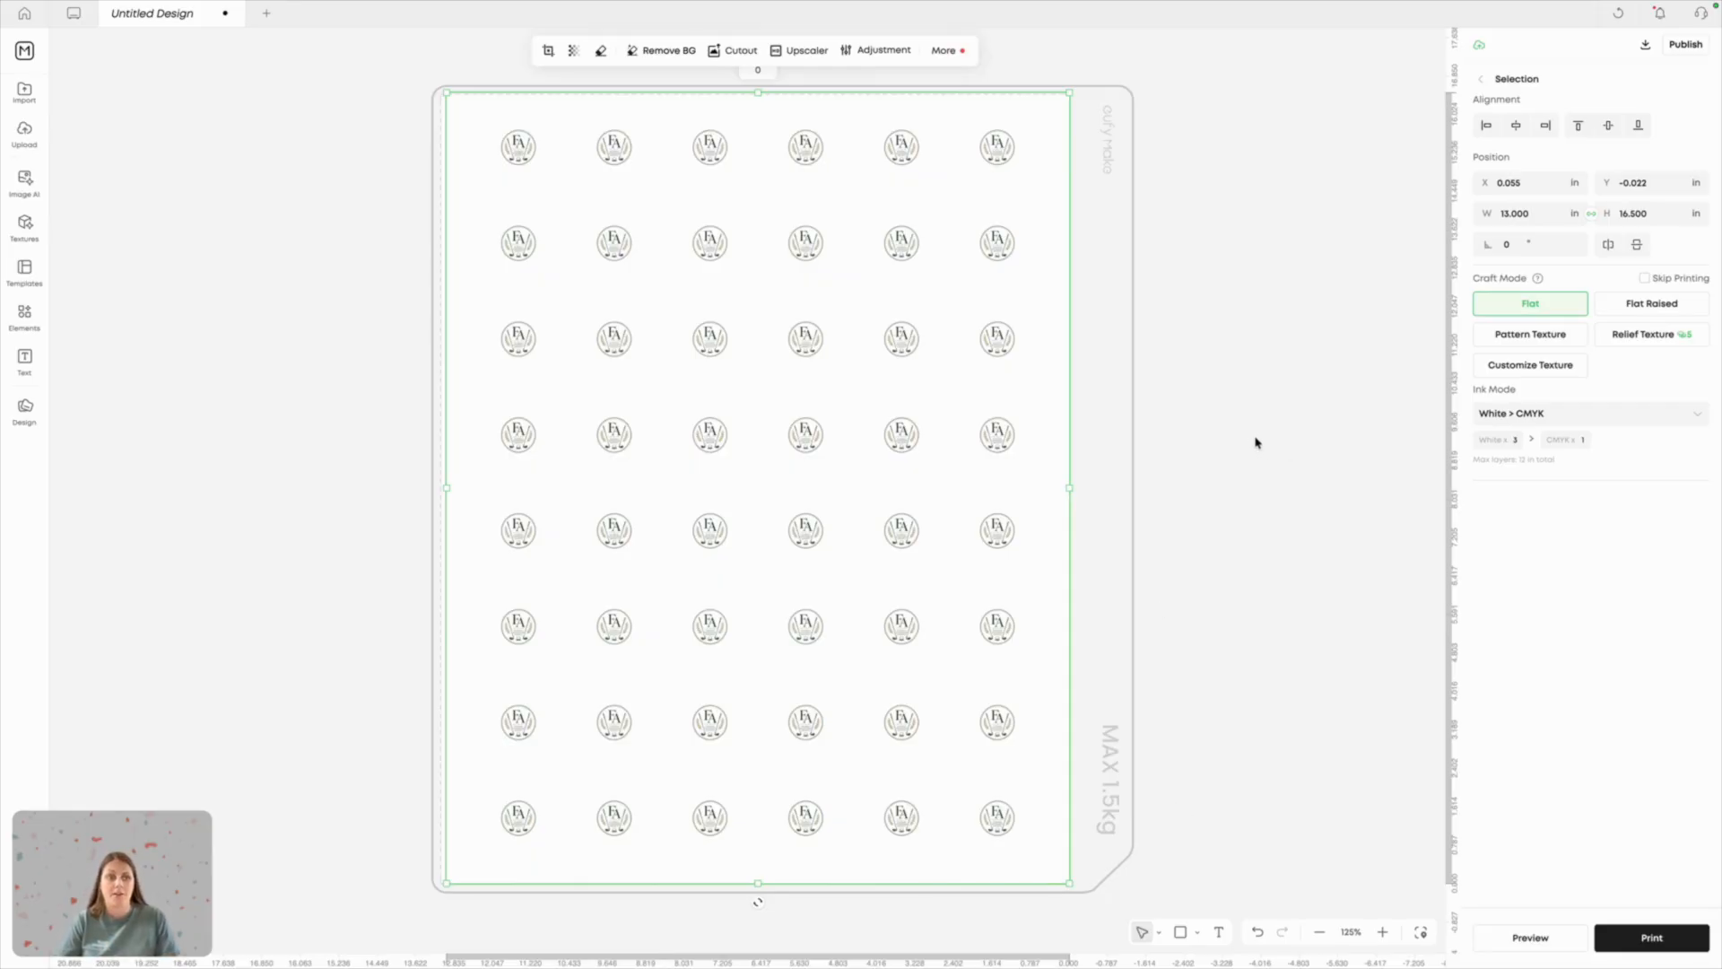
Step: Set the imported artwork's ink mode to CMYK and the print quality to Draft
{"action": "left_click", "coordinate": [1581, 416]}
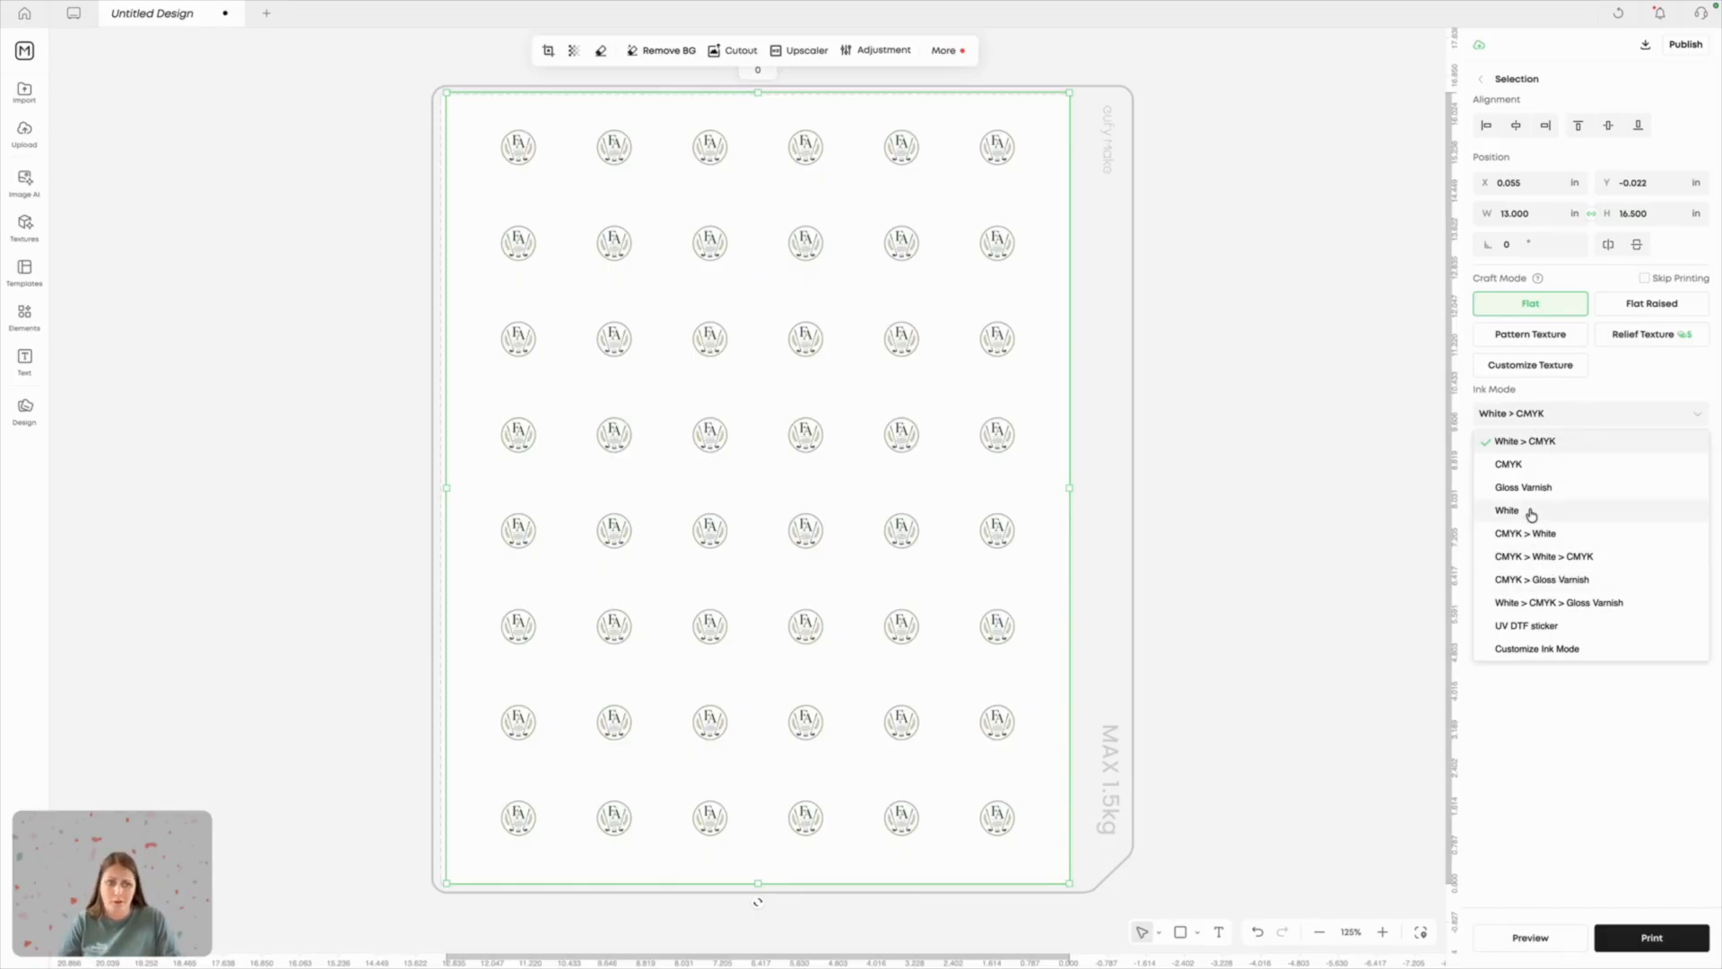
{"action": "left_click", "coordinate": [1509, 465]}
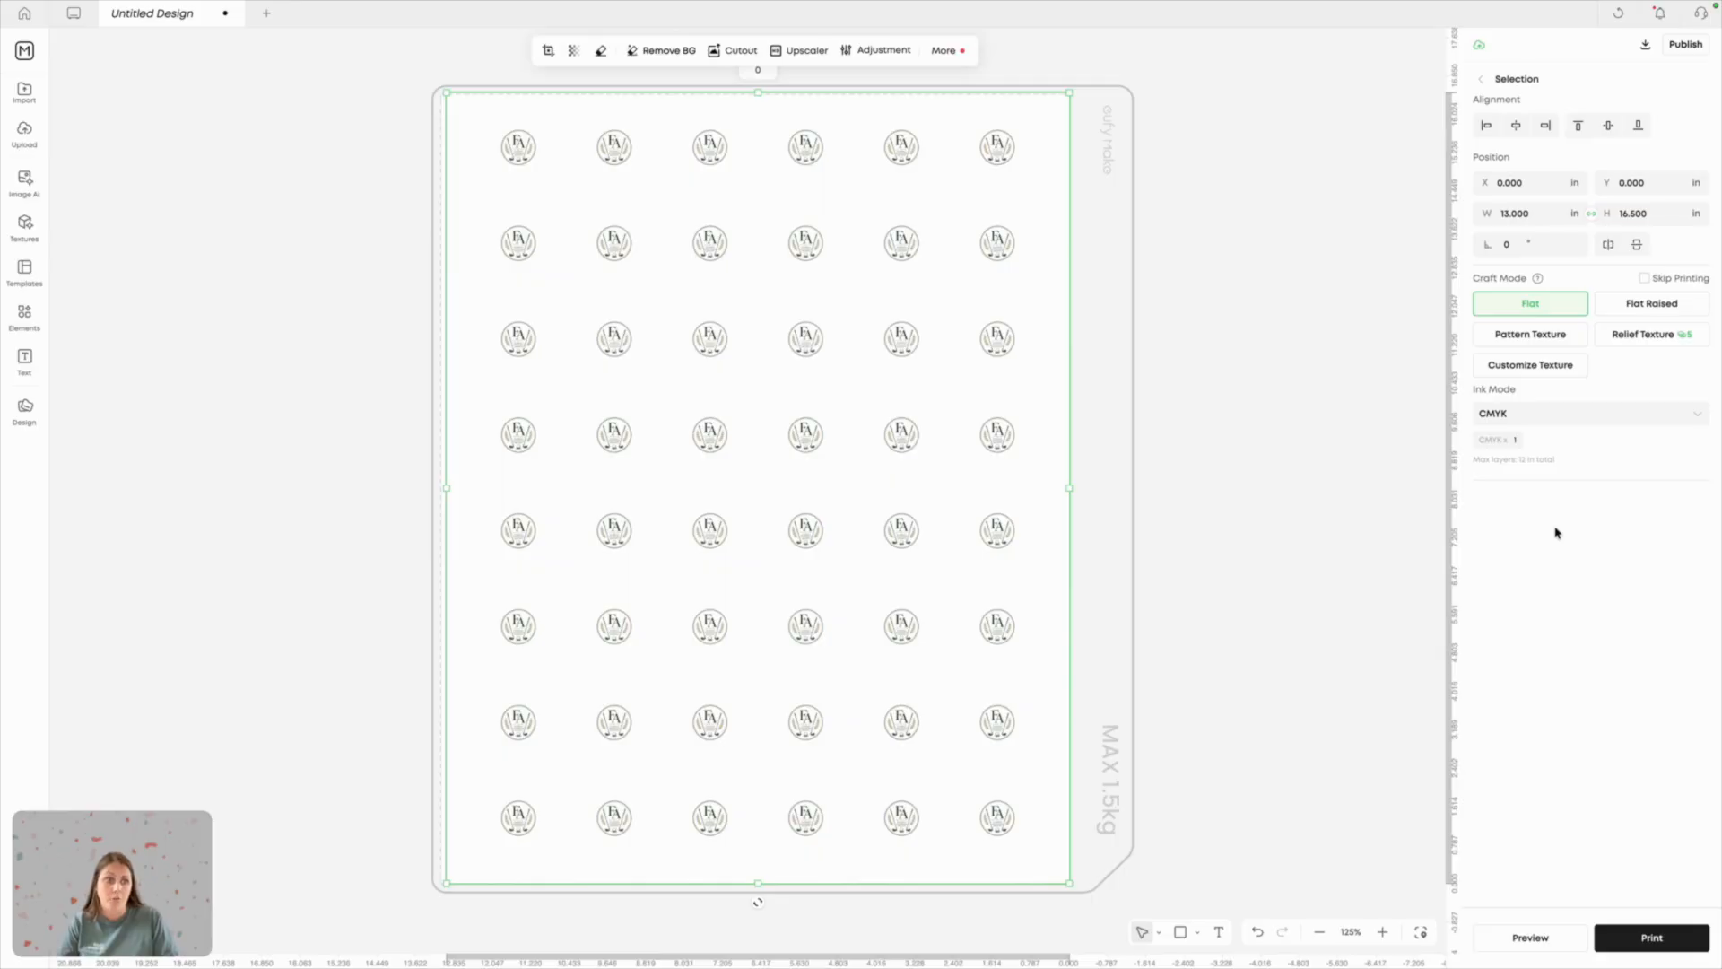
{"action": "left_click", "coordinate": [1247, 373]}
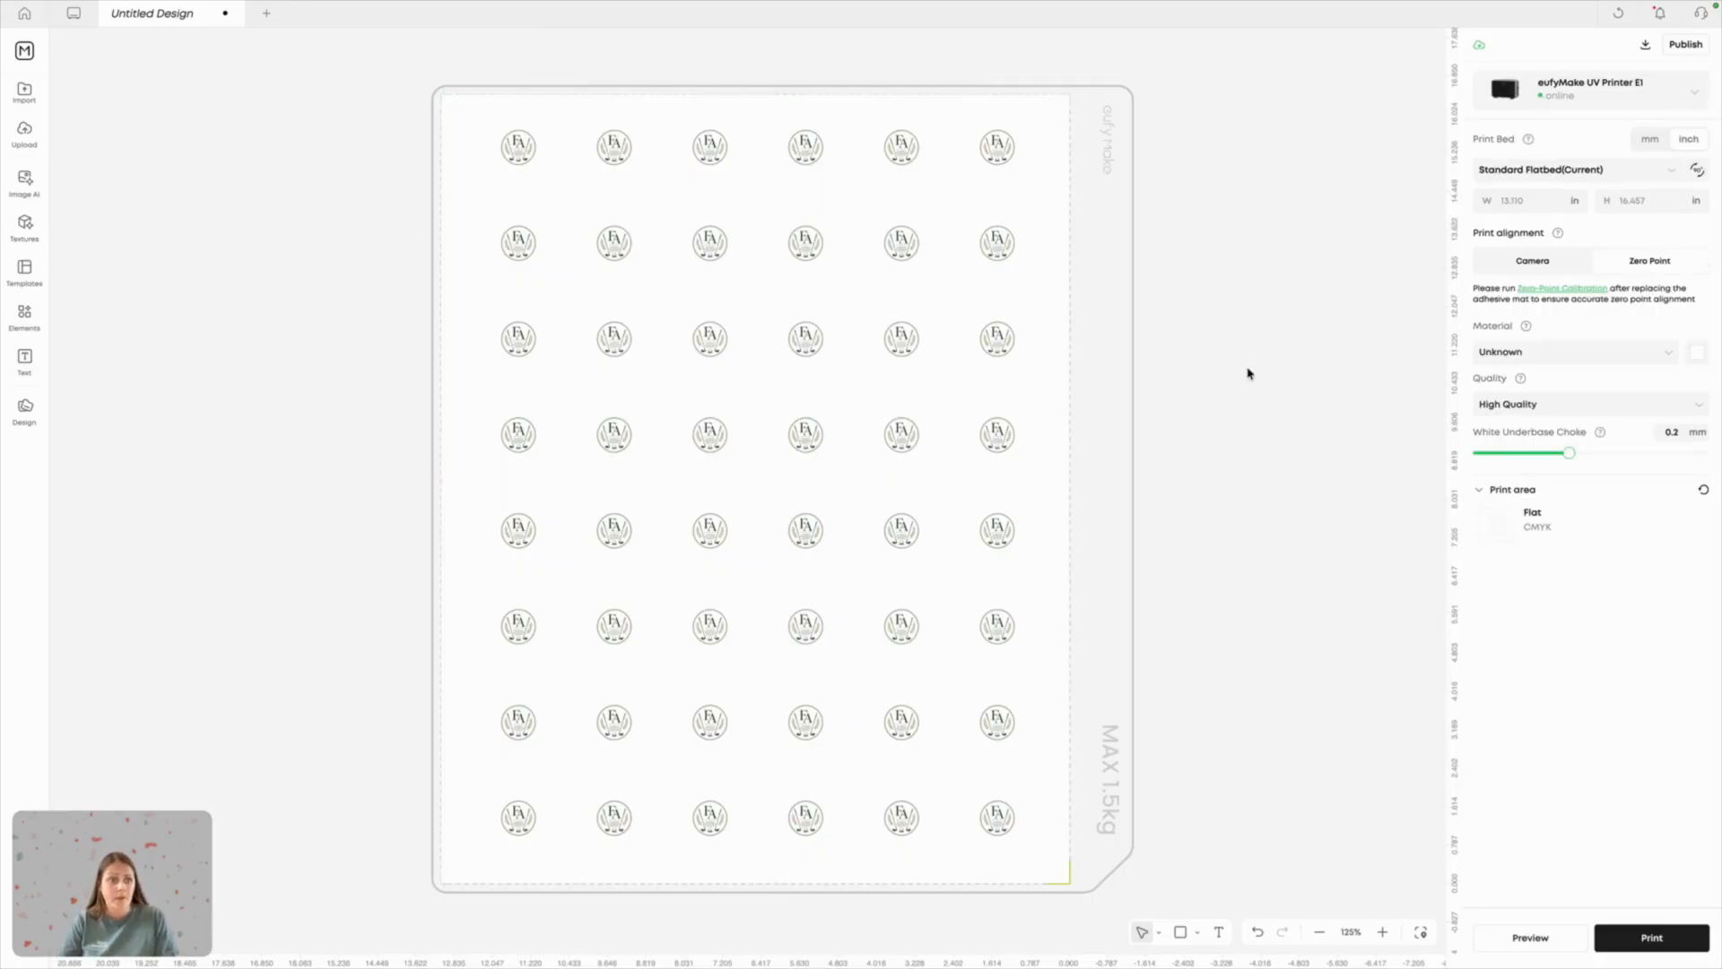
{"action": "left_click", "coordinate": [1506, 406]}
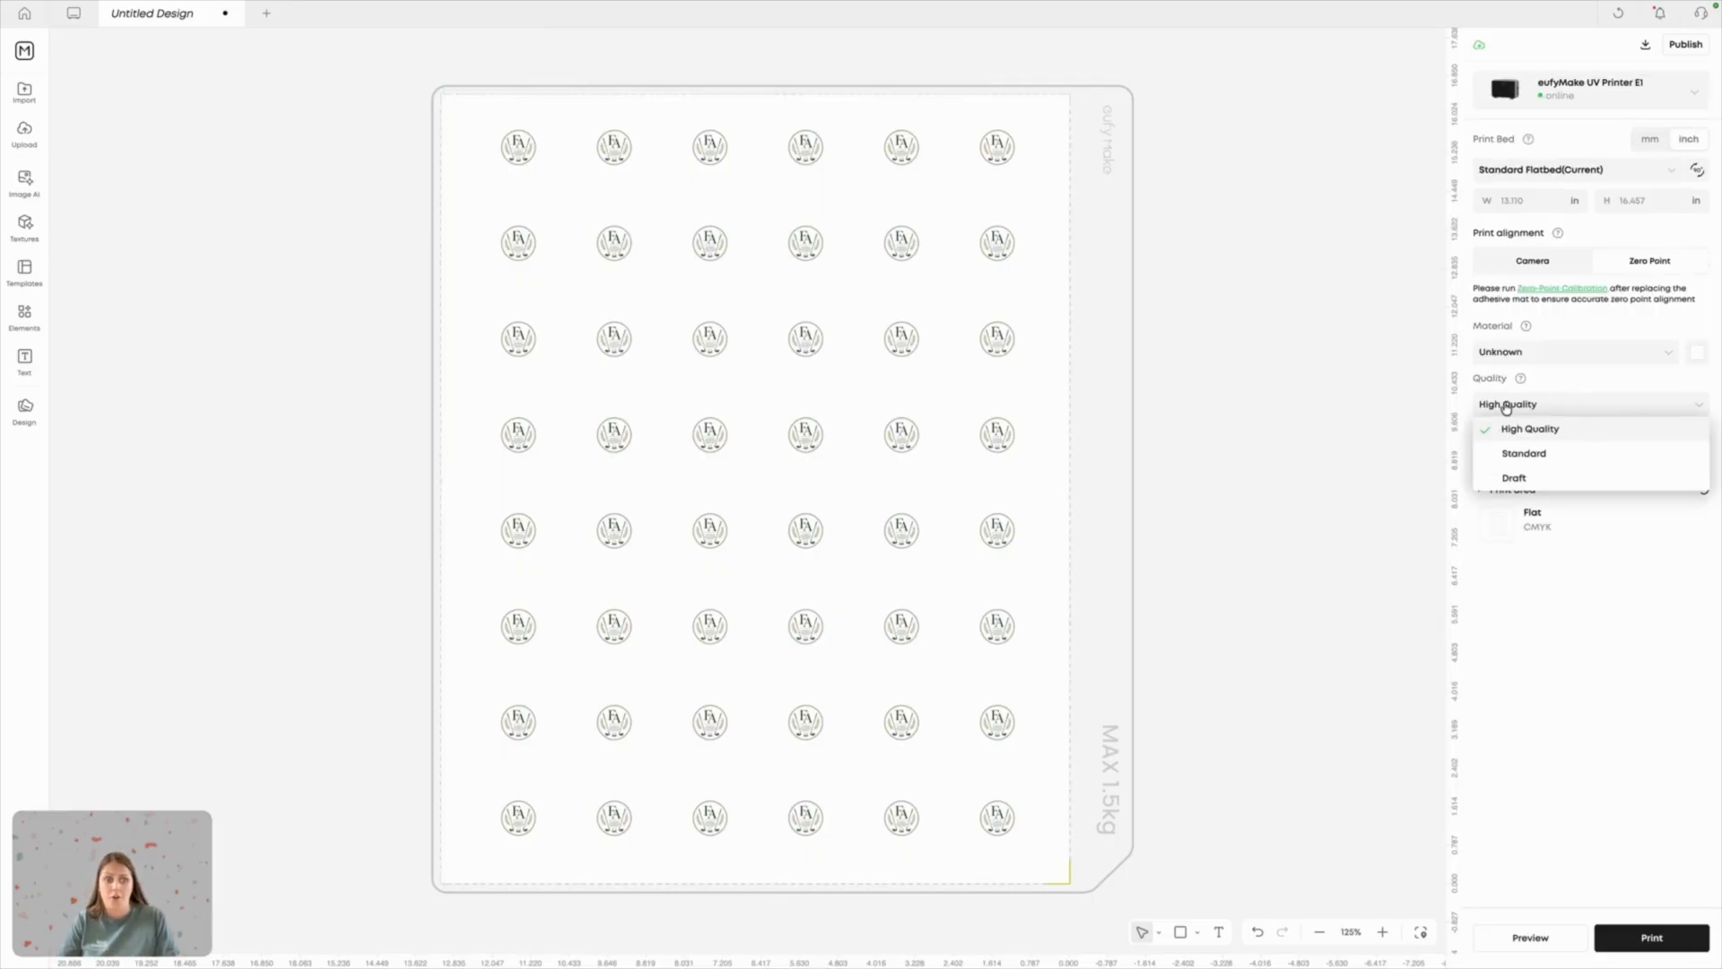
{"action": "left_click", "coordinate": [1524, 479]}
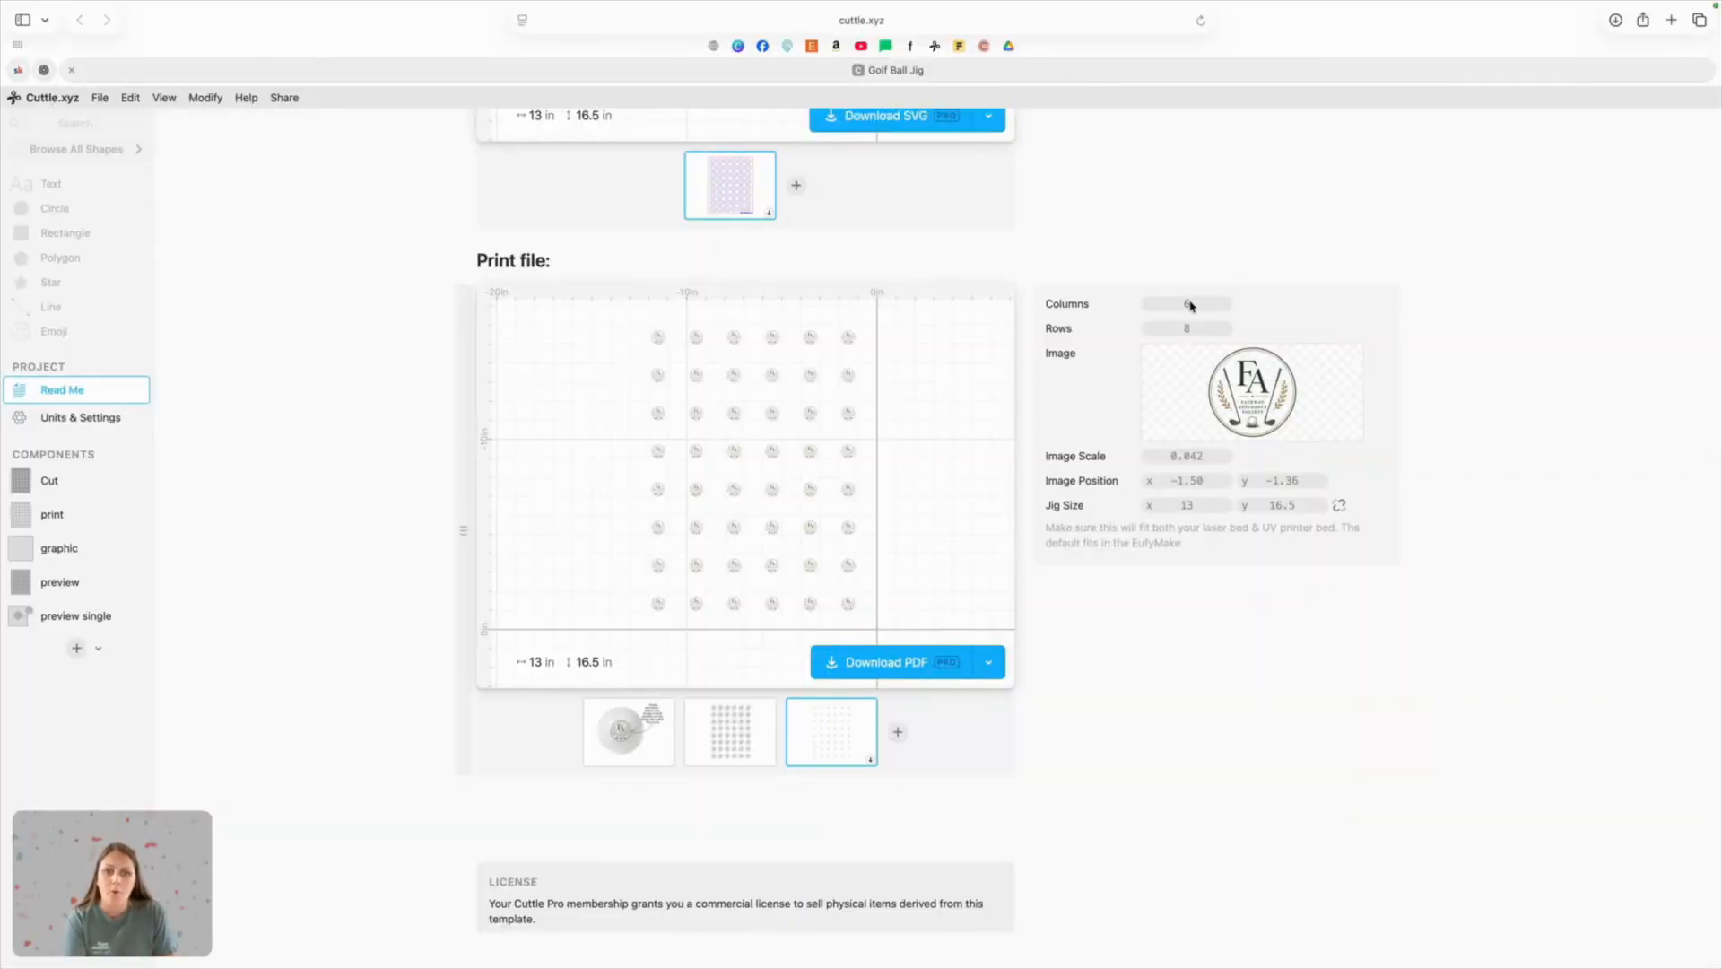
Step: In the Cuttle Golf Ball Jig project, reduce the rows to 1 and download the print file as a PDF
{"action": "left_click_drag", "start_coordinate": [1191, 329], "coordinate": [1174, 331]}
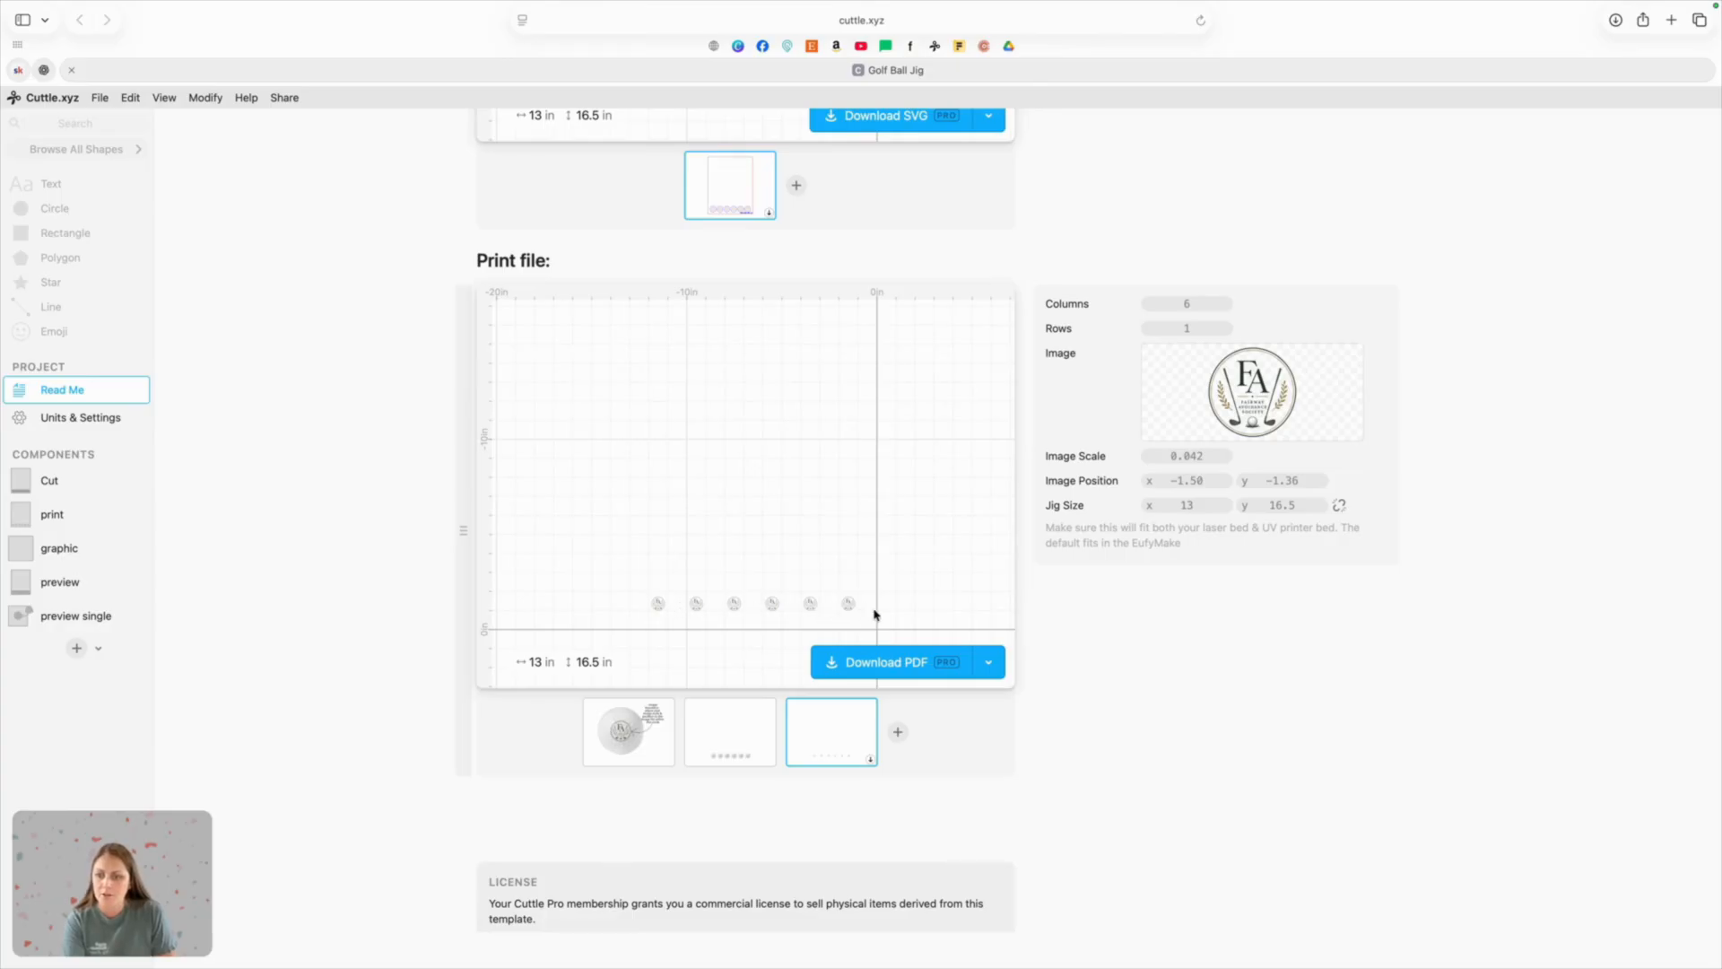
{"action": "left_click", "coordinate": [911, 661]}
{"action": "left_click", "coordinate": [981, 546]}
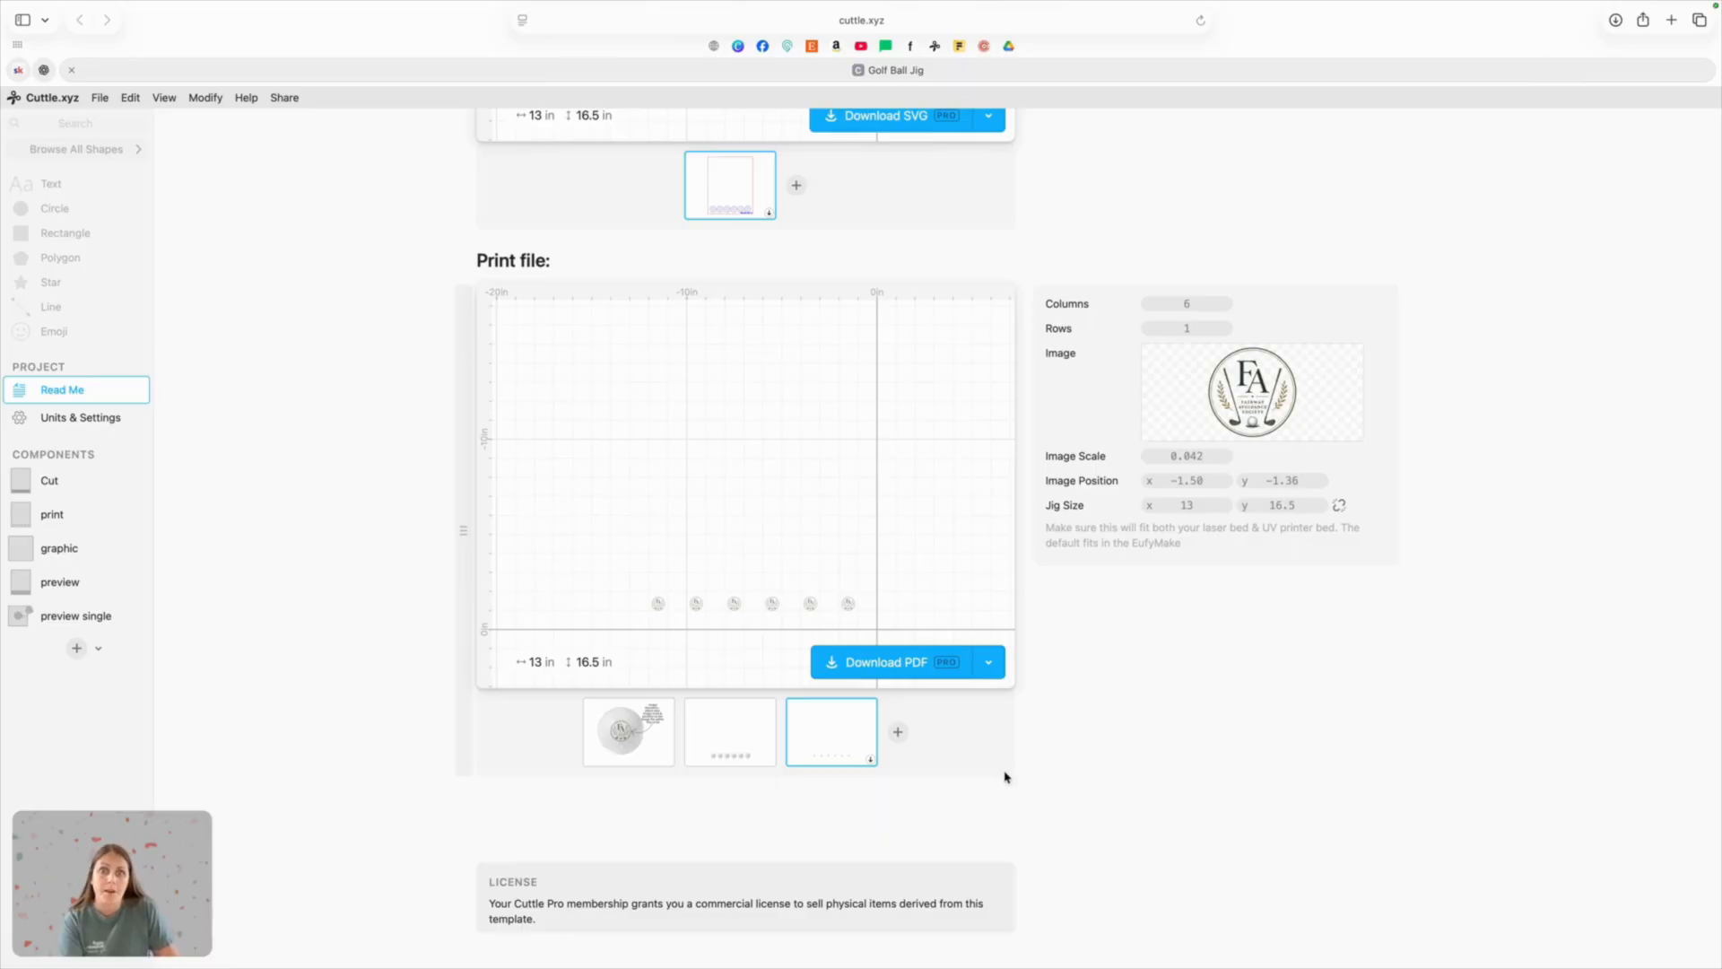
Step: Switch to eufyMake Studio and import Golf Ball Jig - print-6.pdf from Downloads
{"action": "mouse_move", "coordinate": [1157, 960]}
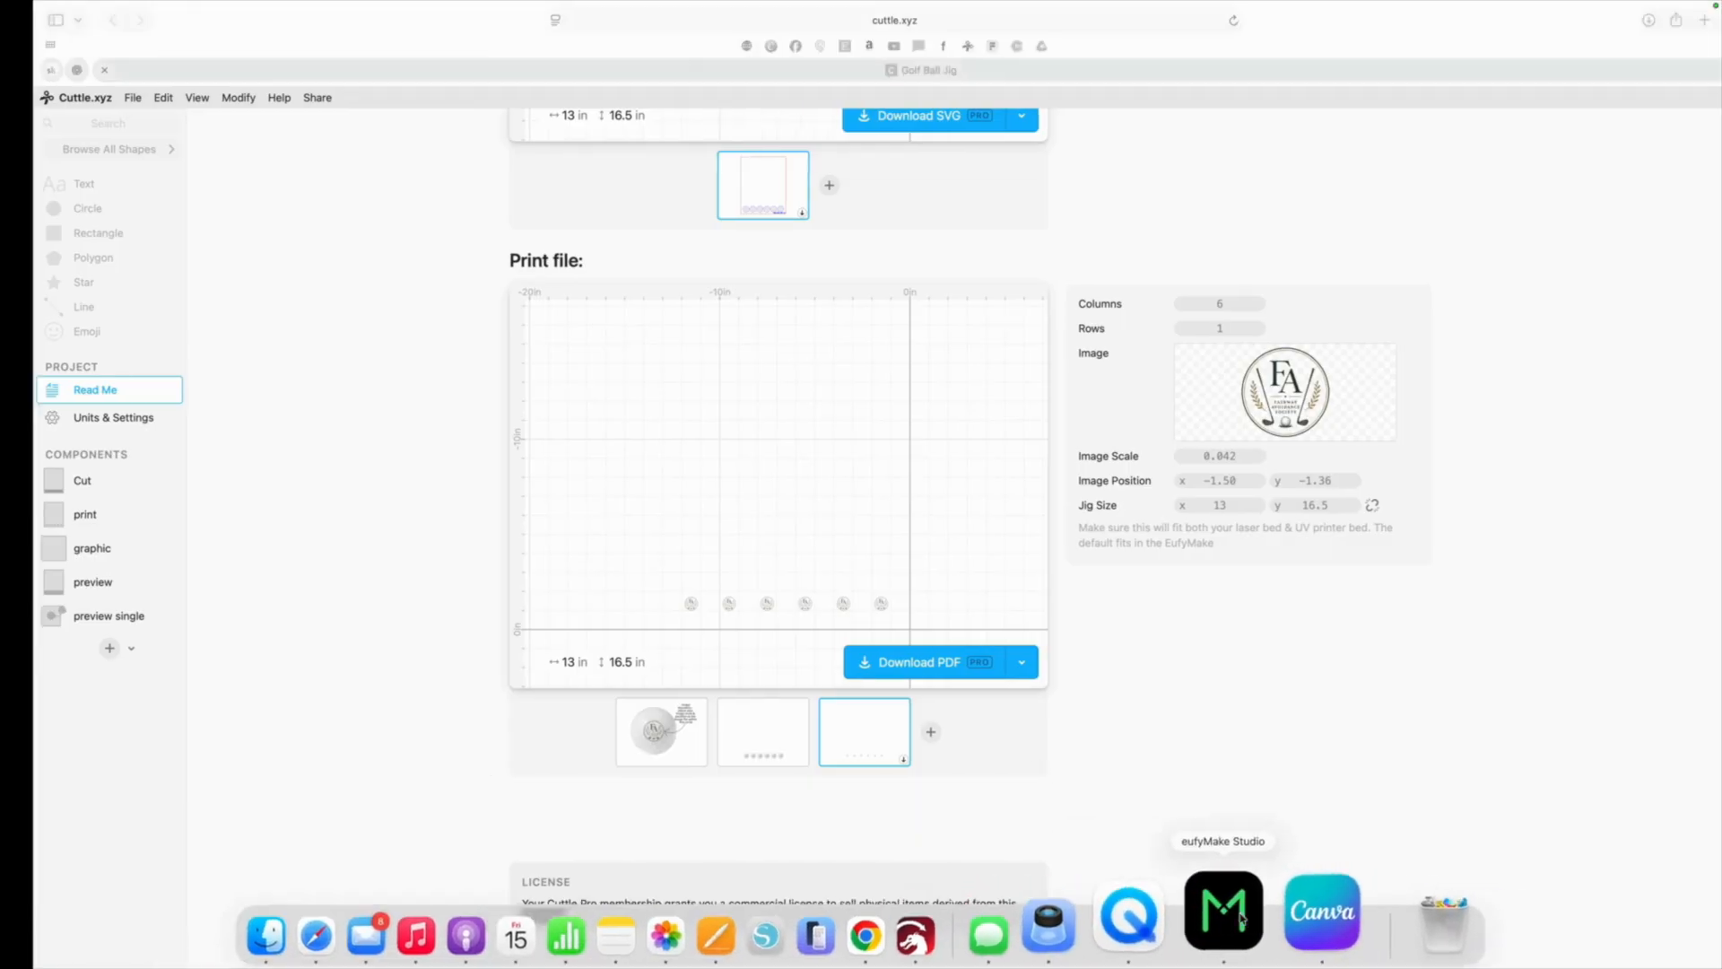
{"action": "left_click", "coordinate": [1207, 908]}
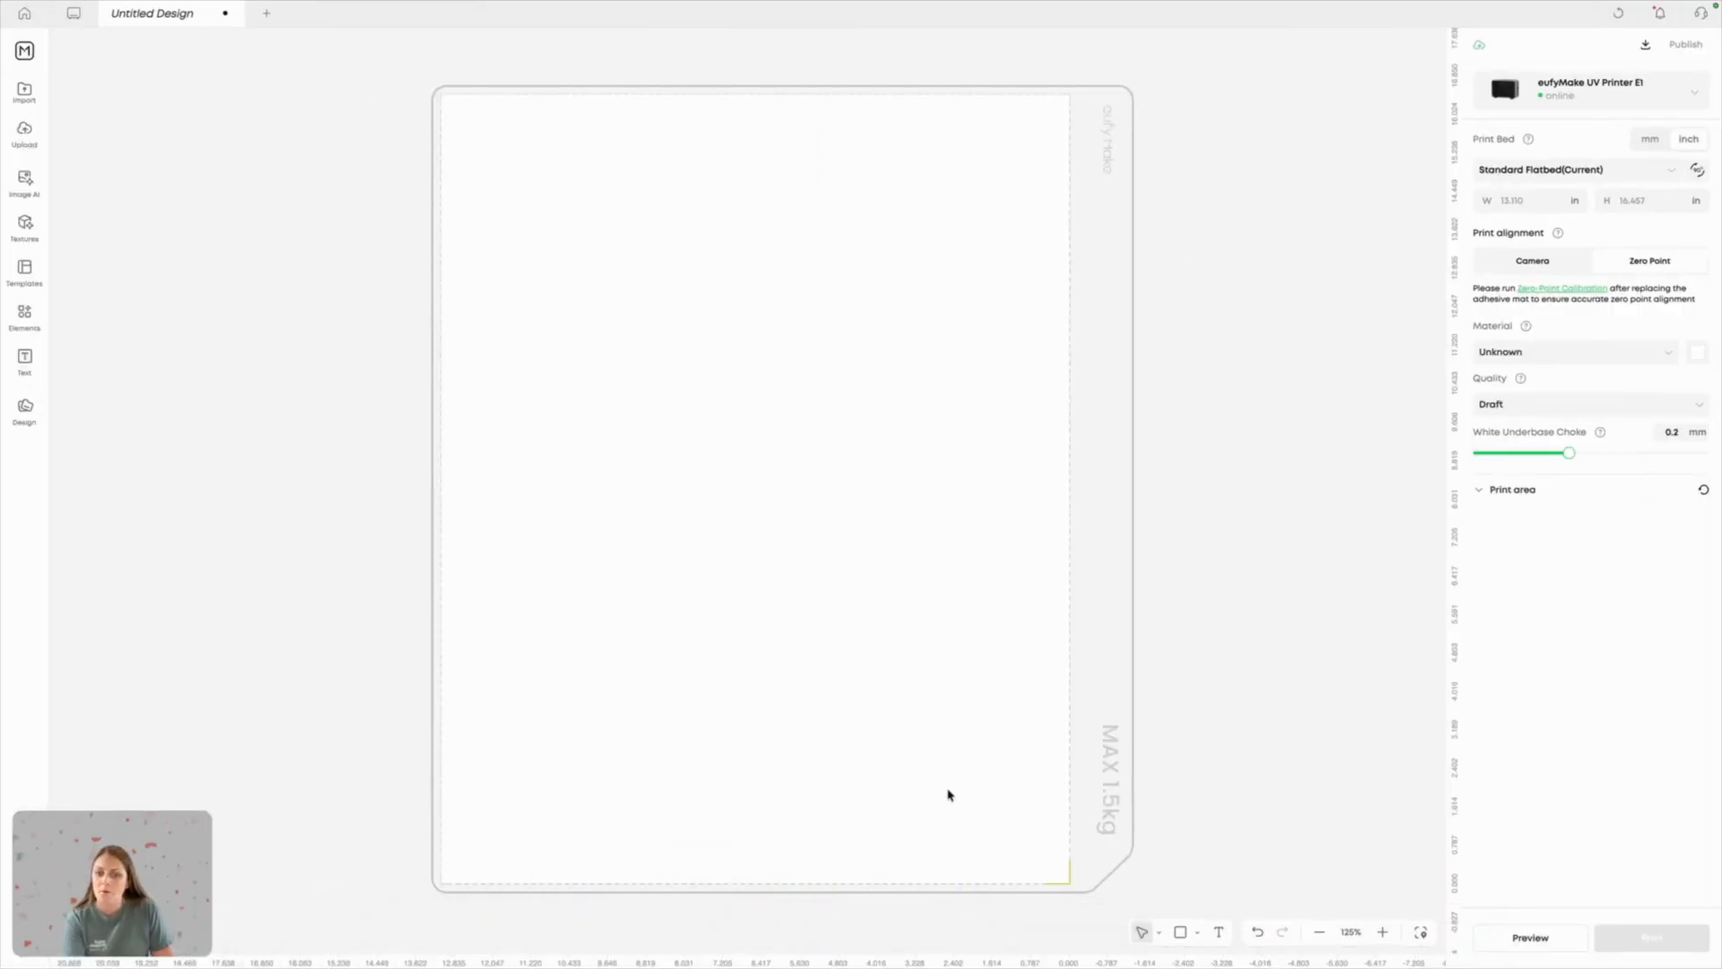
{"action": "left_click", "coordinate": [23, 100]}
{"action": "left_click", "coordinate": [754, 395]}
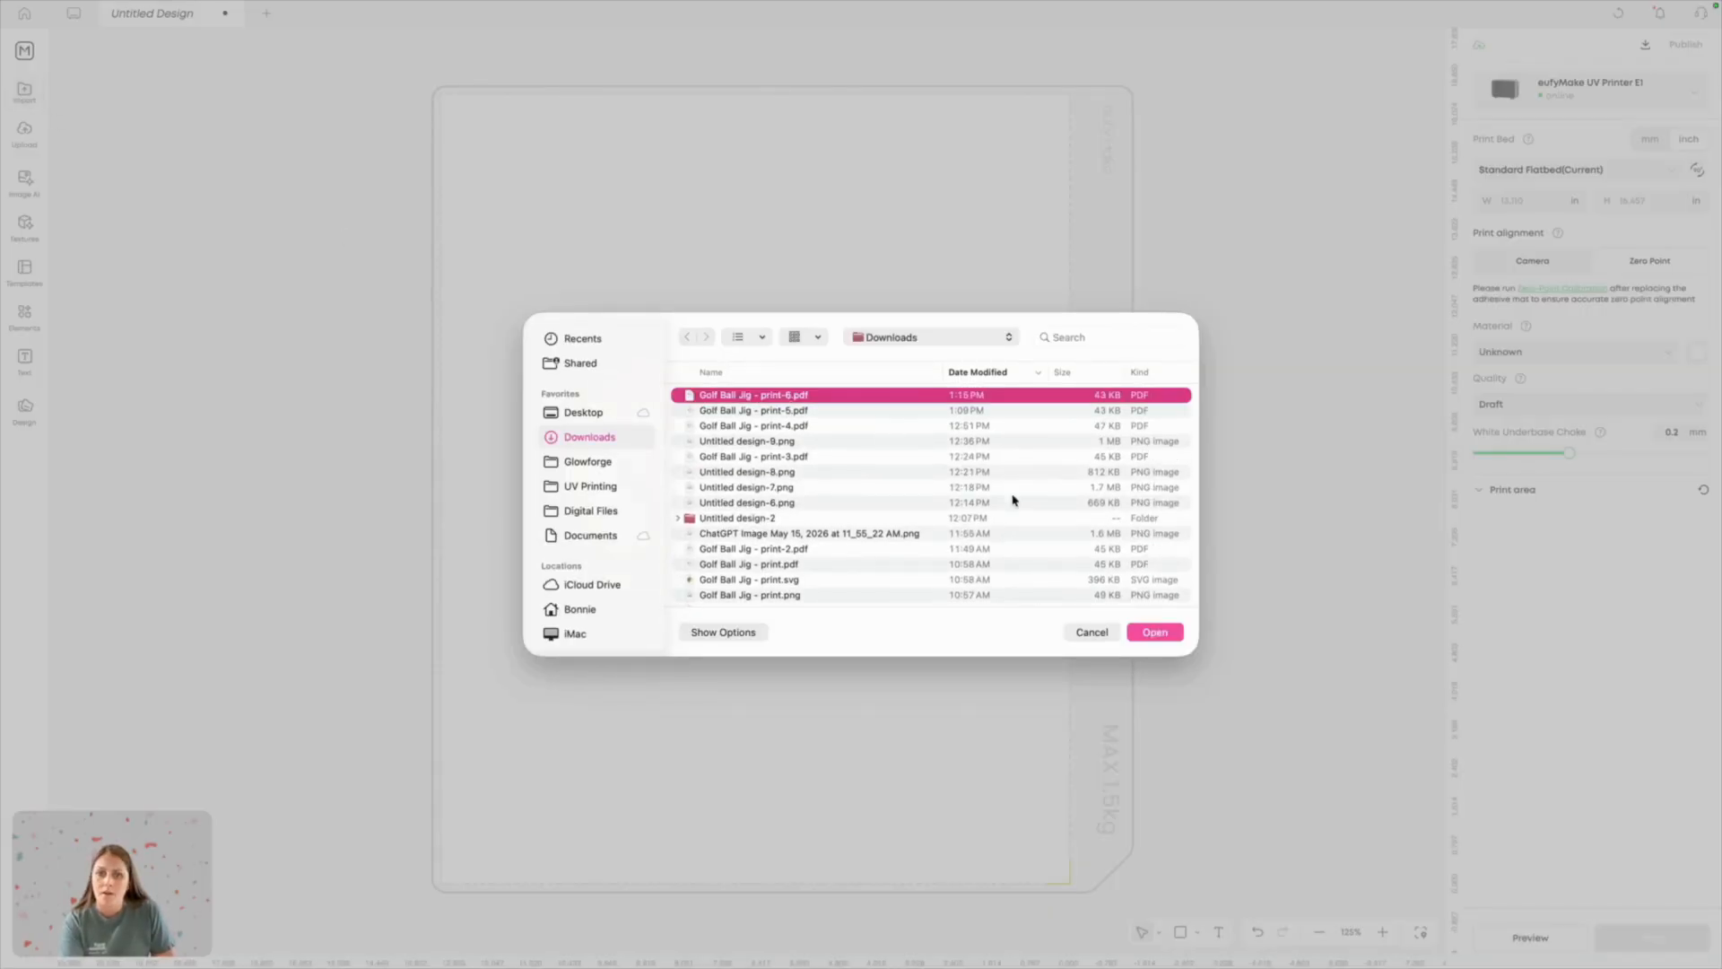
{"action": "left_click", "coordinate": [1157, 632]}
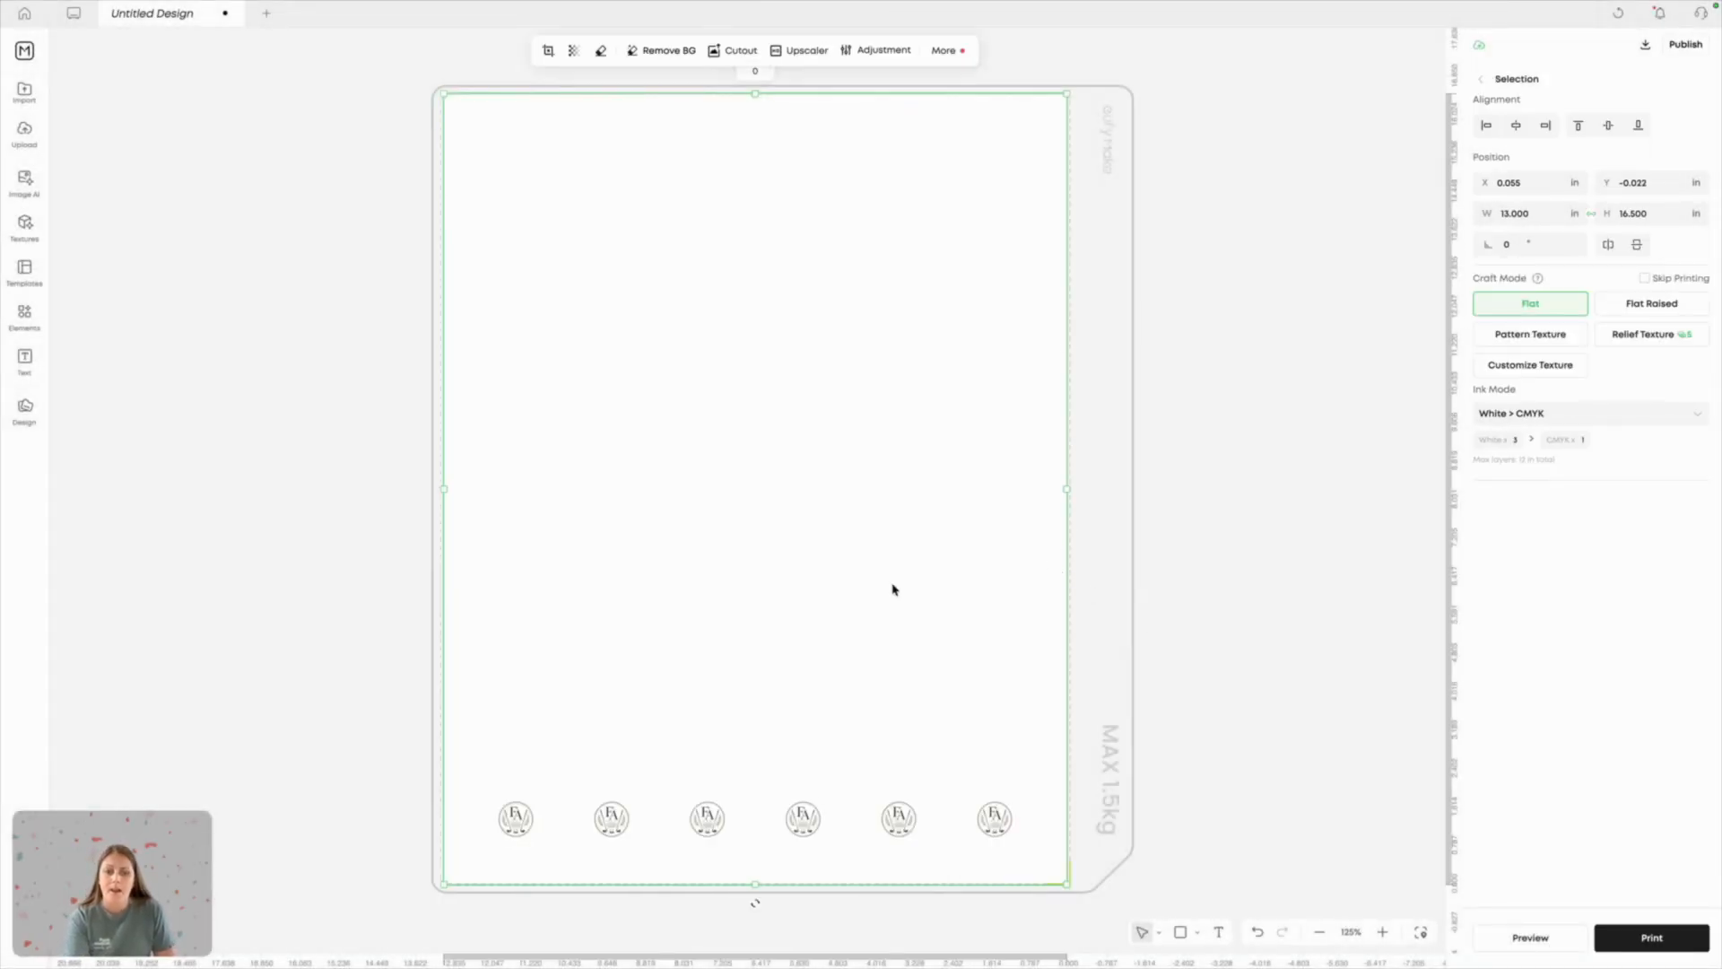
Step: Align the single-row artwork to the print bed's right edge and set the print quality to High Quality
{"action": "left_click", "coordinate": [1545, 125]}
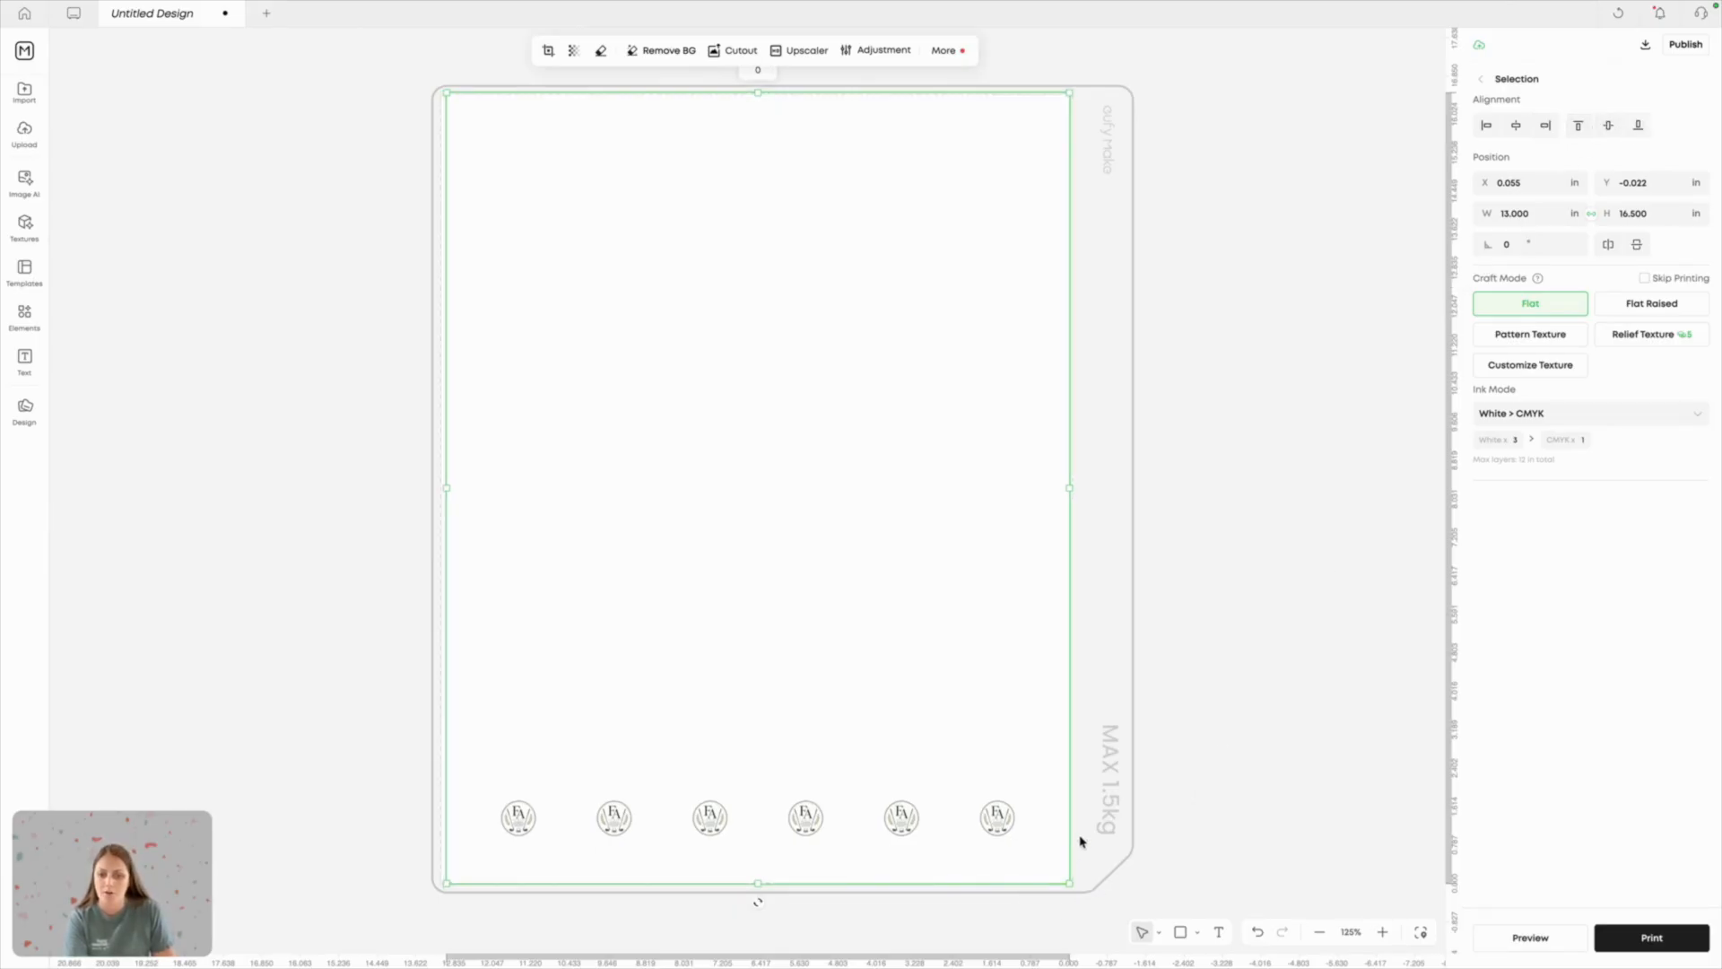
{"action": "left_click", "coordinate": [1231, 817]}
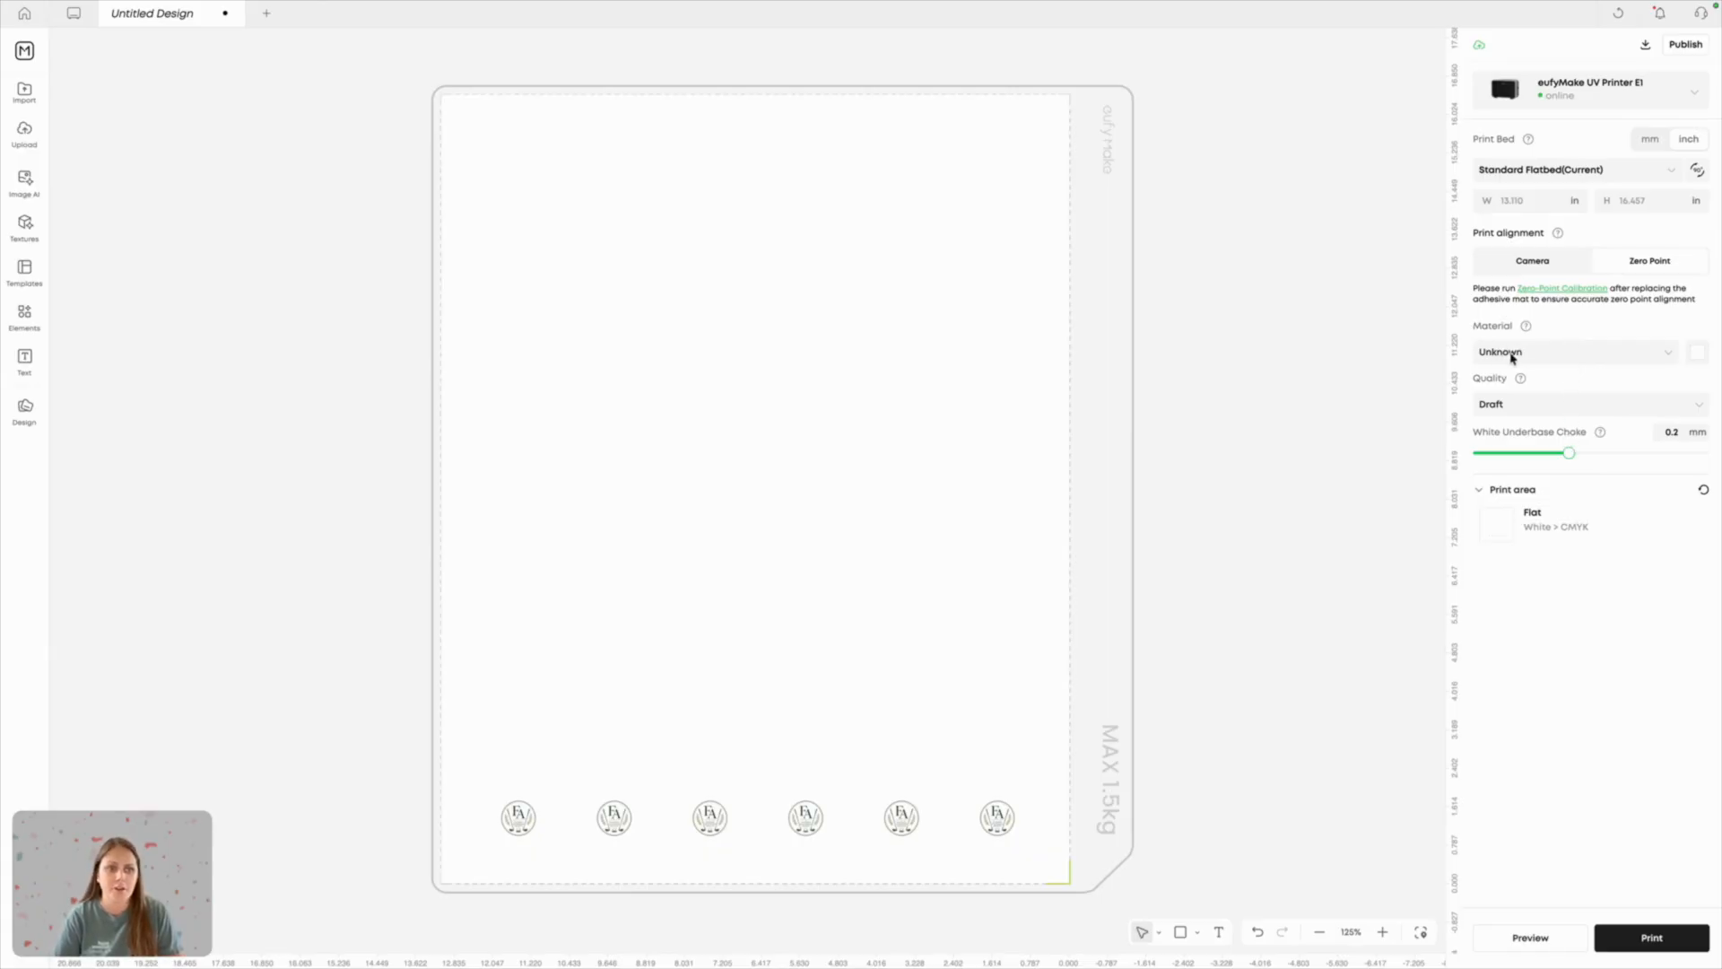
{"action": "left_click", "coordinate": [1497, 406]}
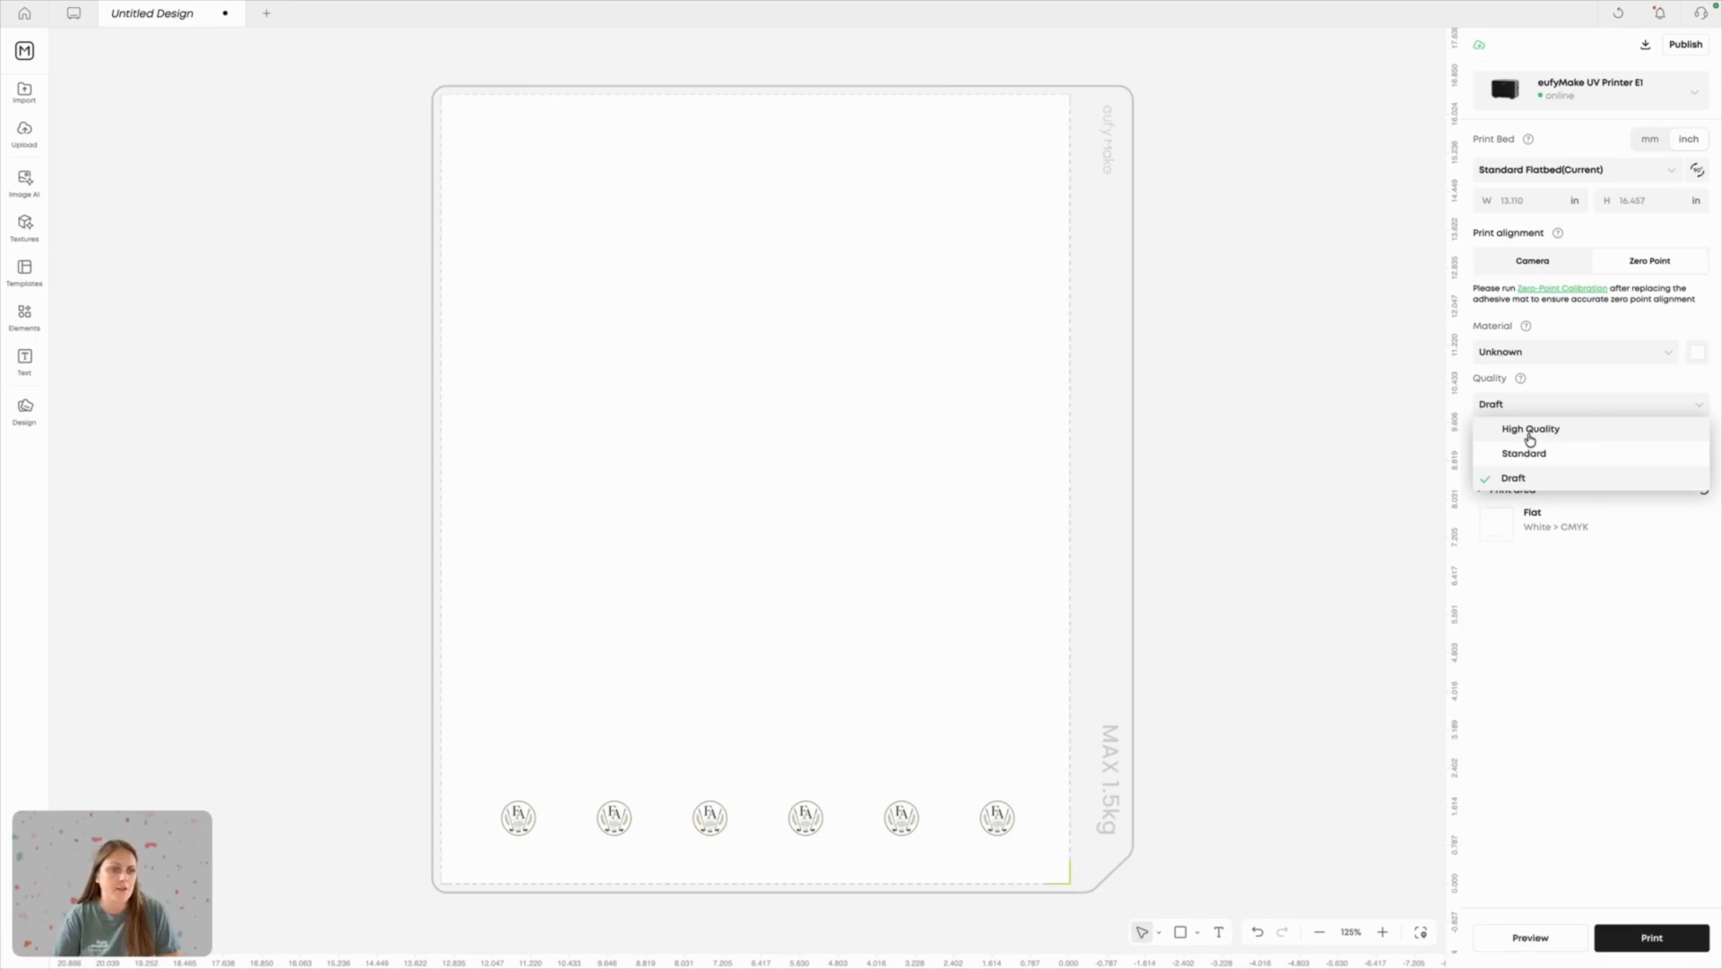
{"action": "left_click", "coordinate": [1531, 432]}
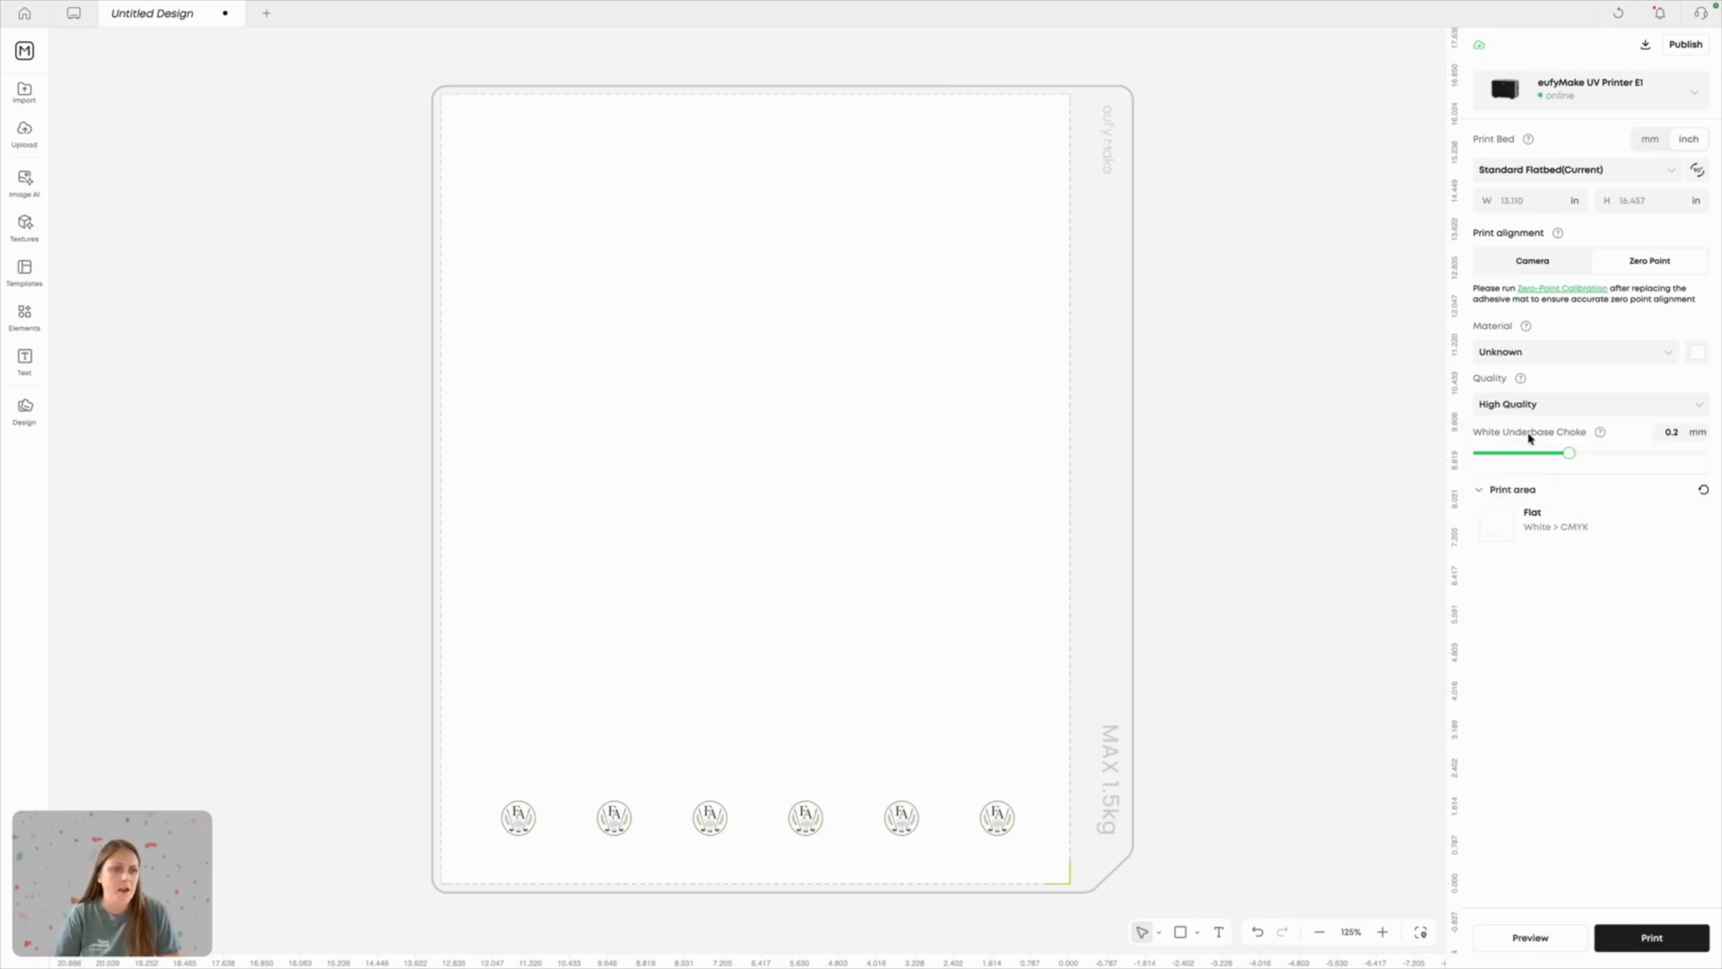
Step: Change the Flat print area's ink mode to CMYK > Gloss Varnish and deselect the artwork
{"action": "left_click", "coordinate": [1544, 533]}
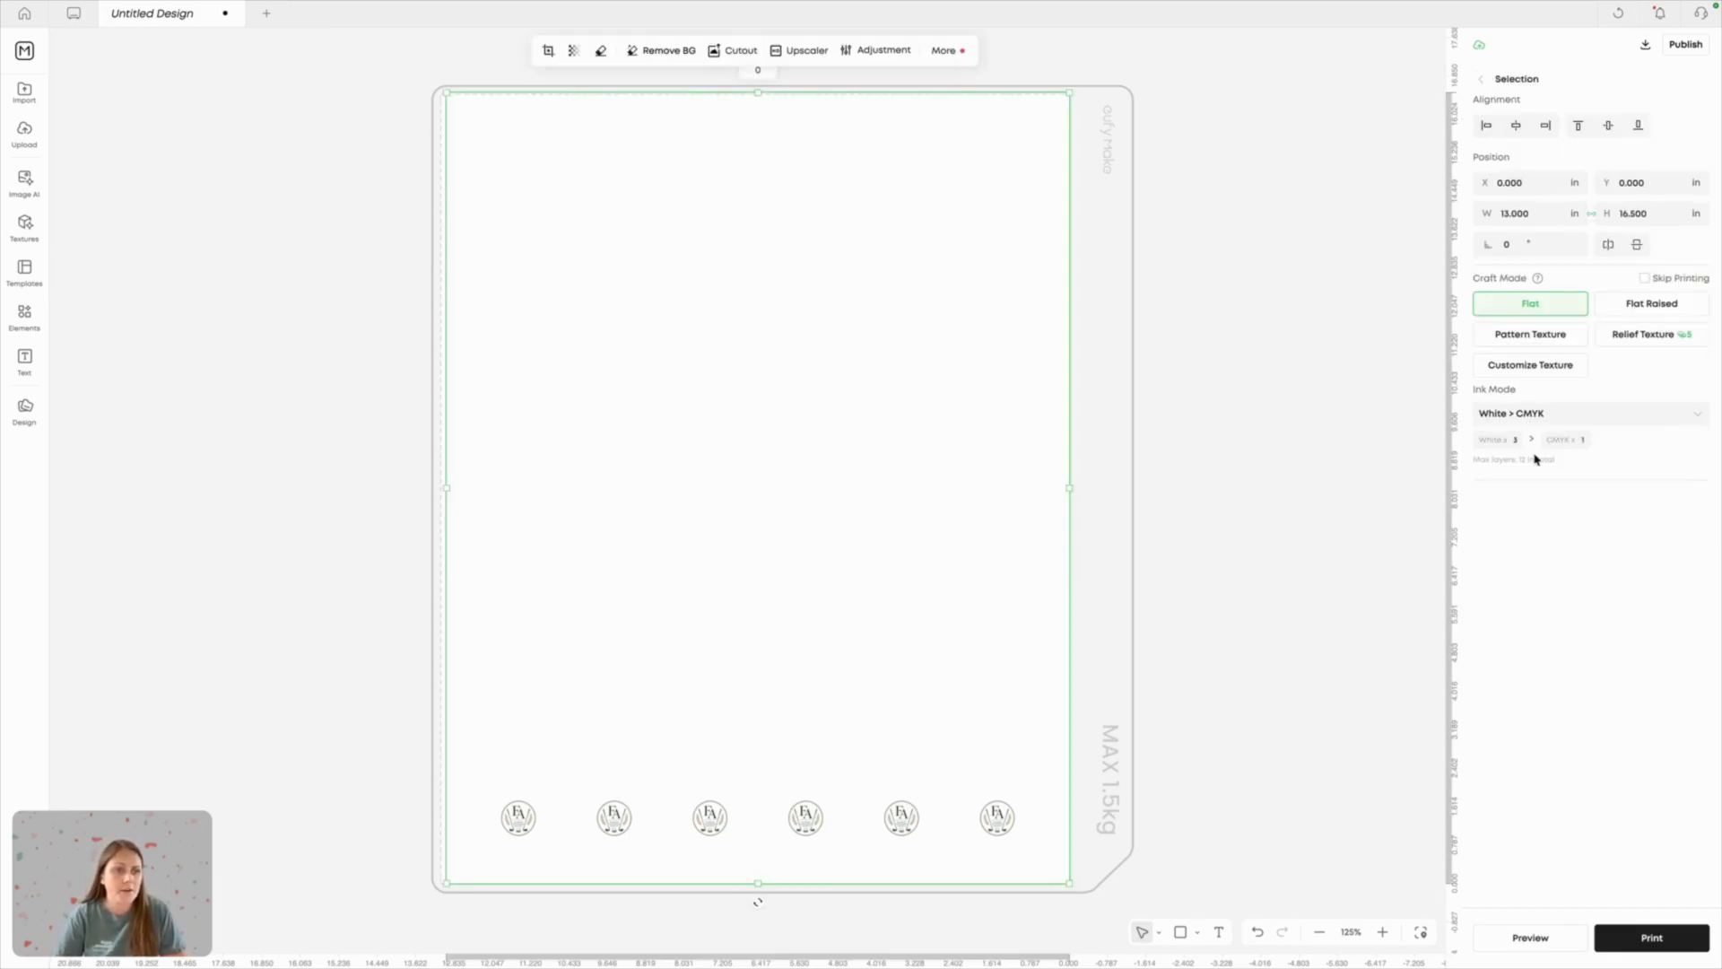
{"action": "left_click", "coordinate": [1526, 414]}
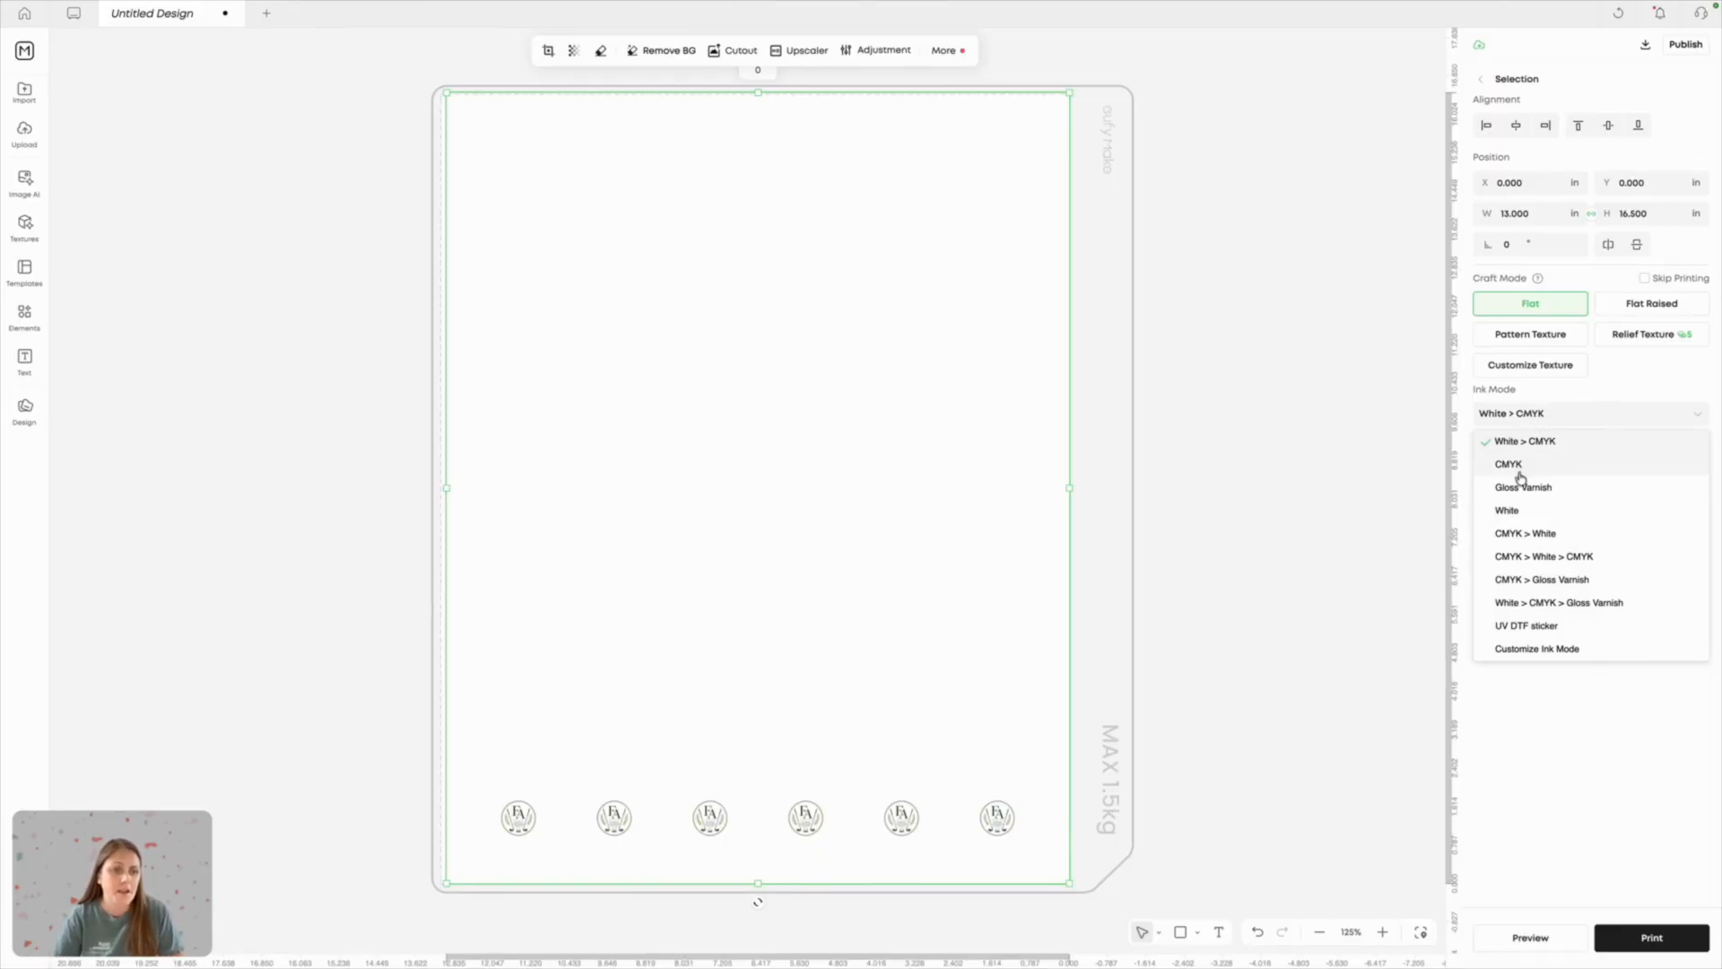
{"action": "left_click", "coordinate": [1547, 580]}
{"action": "left_click", "coordinate": [1618, 441]}
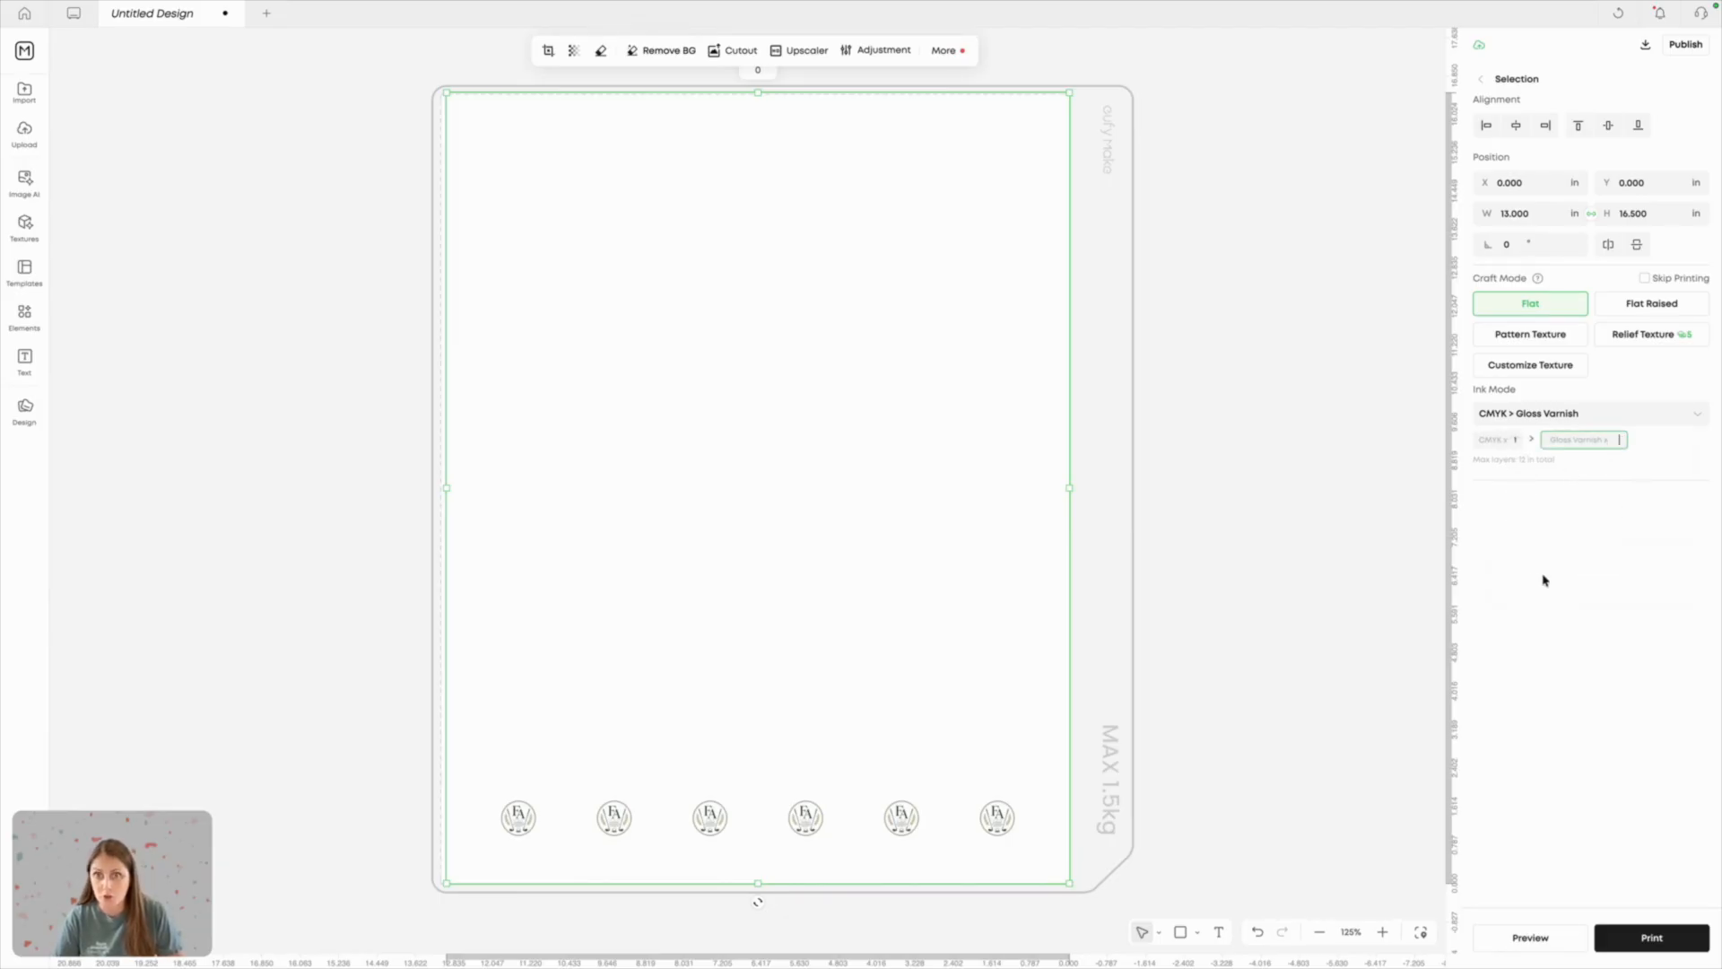
{"action": "left_click", "coordinate": [1398, 640]}
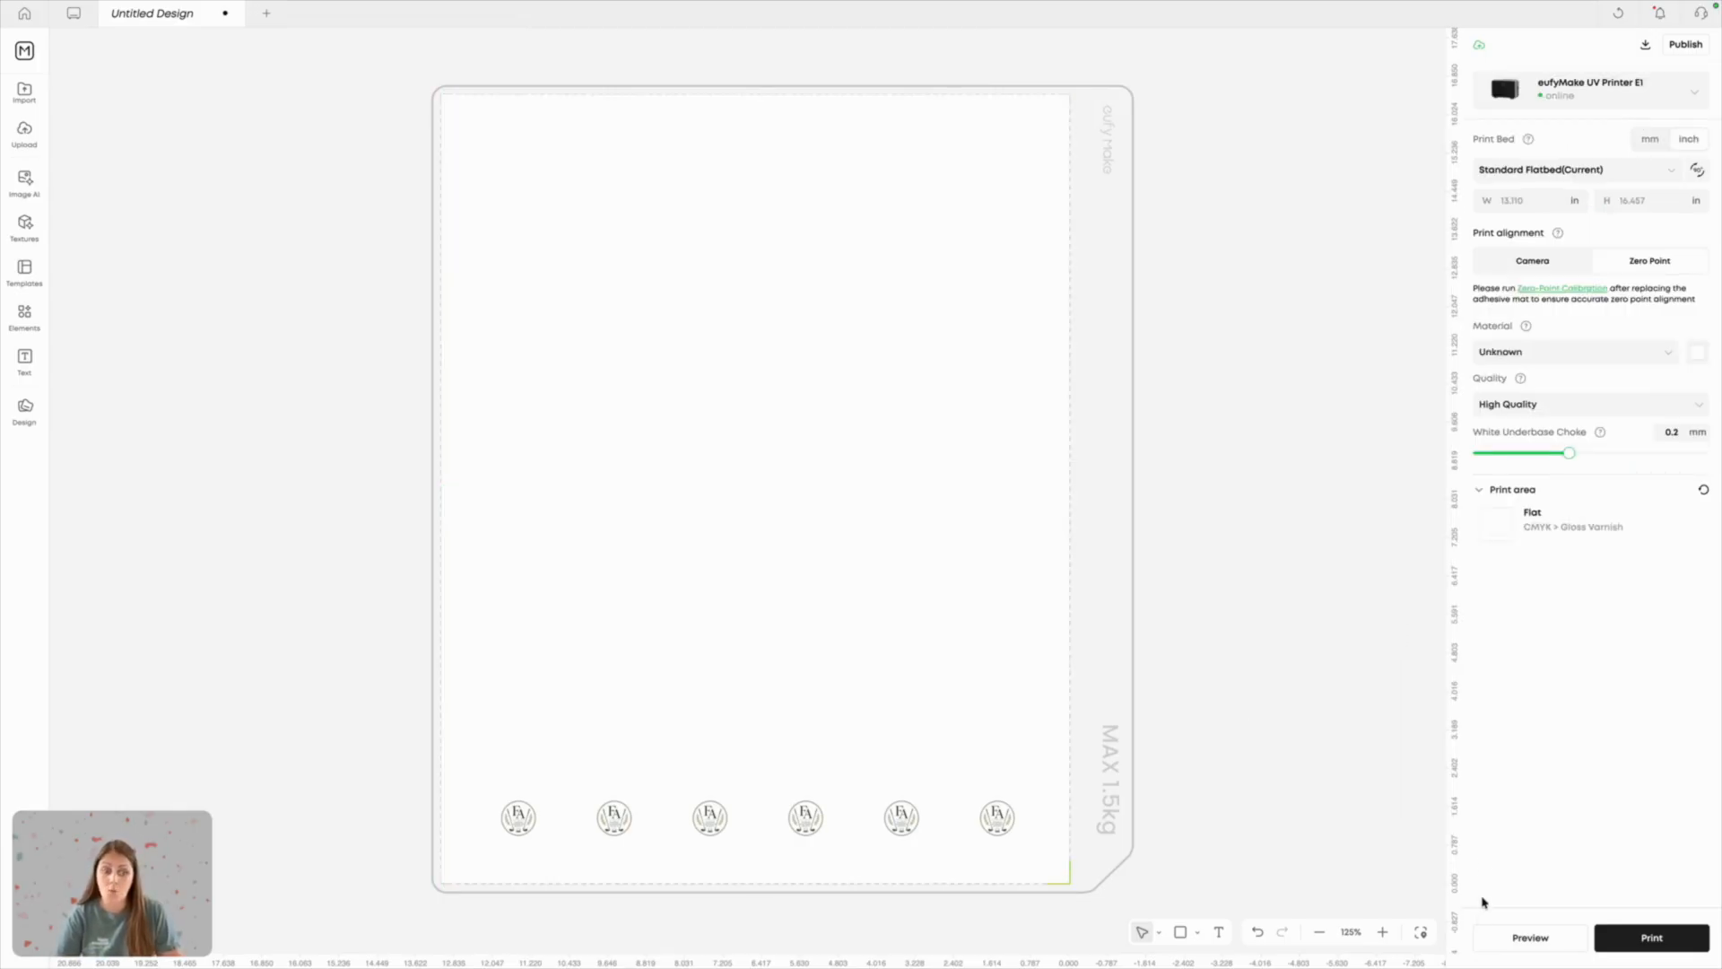